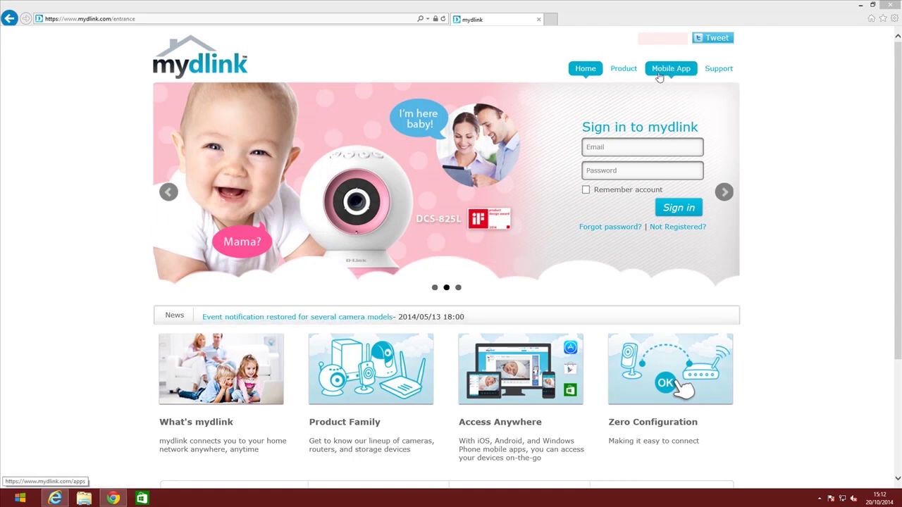
On mydlink Support downloads, browse the camera models and settle on the DCS-2330L
left_click(712, 75)
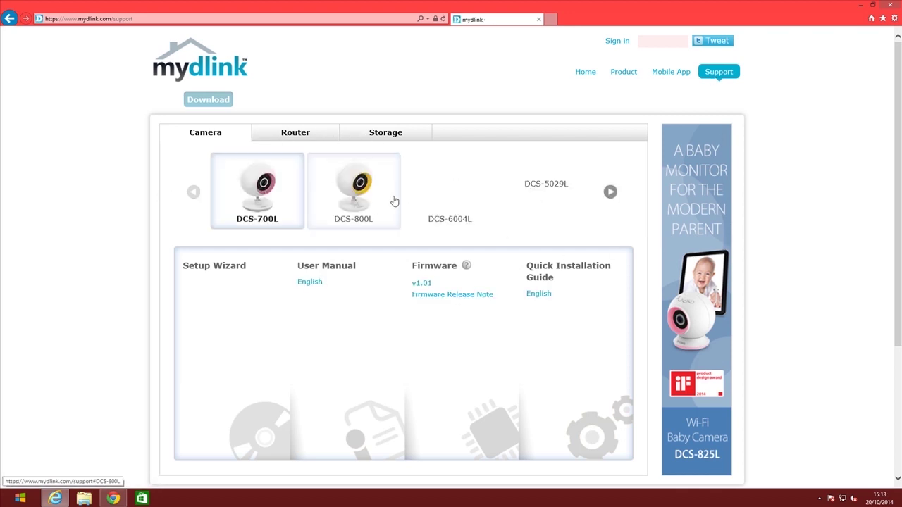
left_click(610, 191)
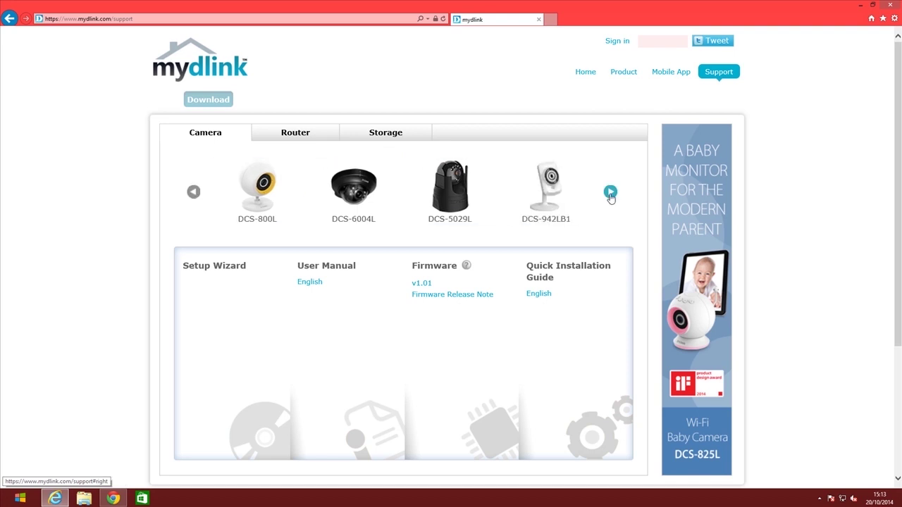
left_click(610, 191)
left_click(465, 196)
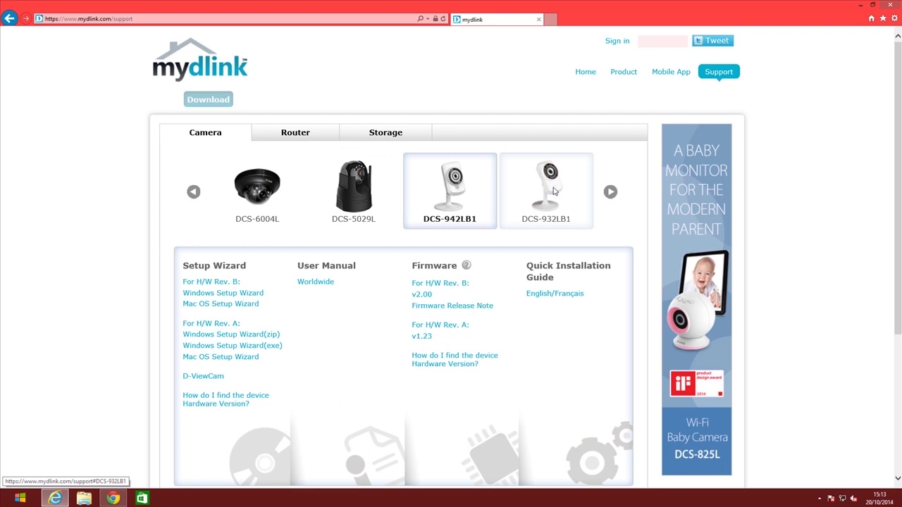
left_click(534, 199)
left_click(610, 192)
left_click(611, 192)
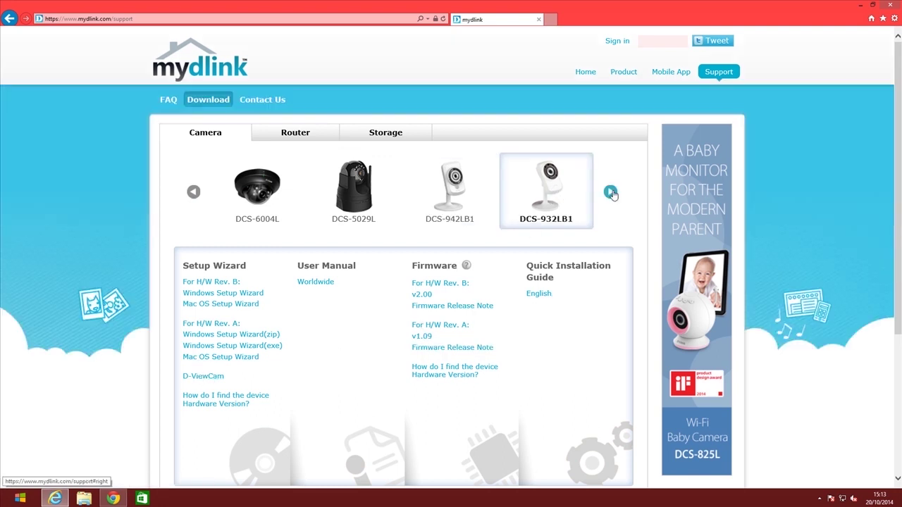
left_click(464, 196)
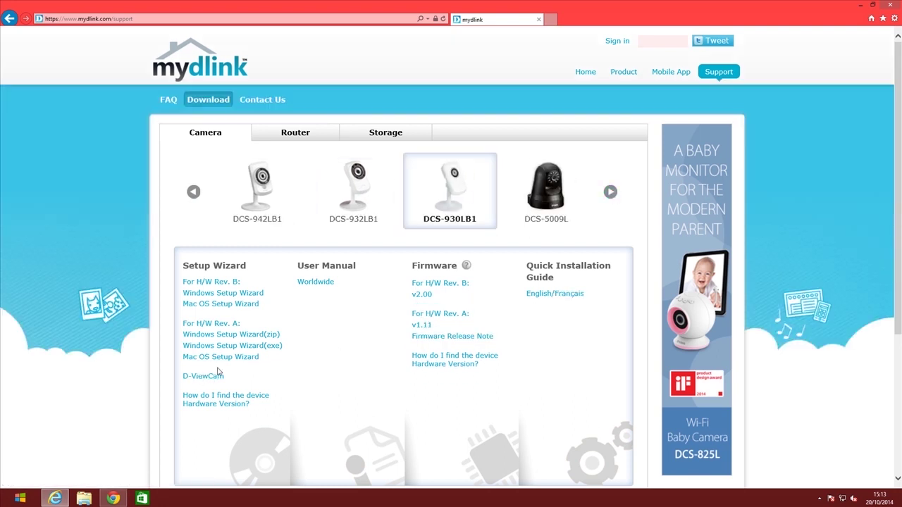
left_click(611, 192)
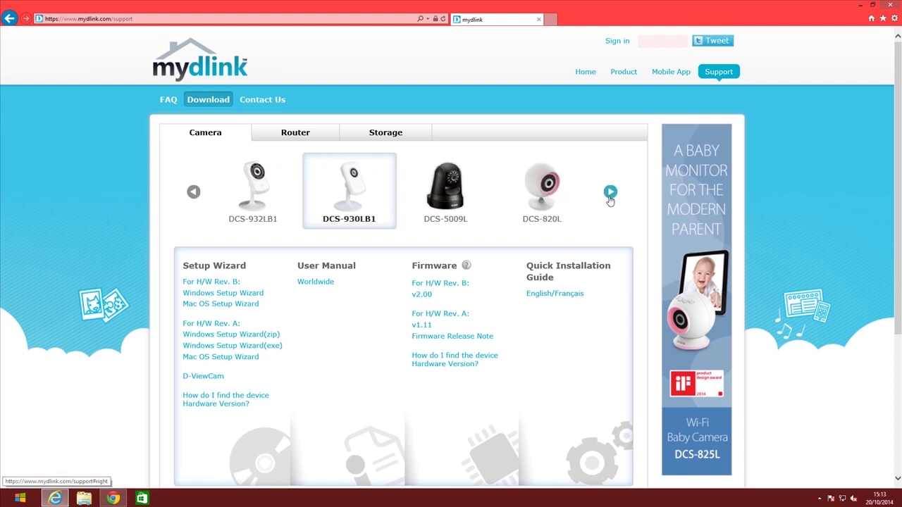
left_click(611, 191)
left_click(336, 195)
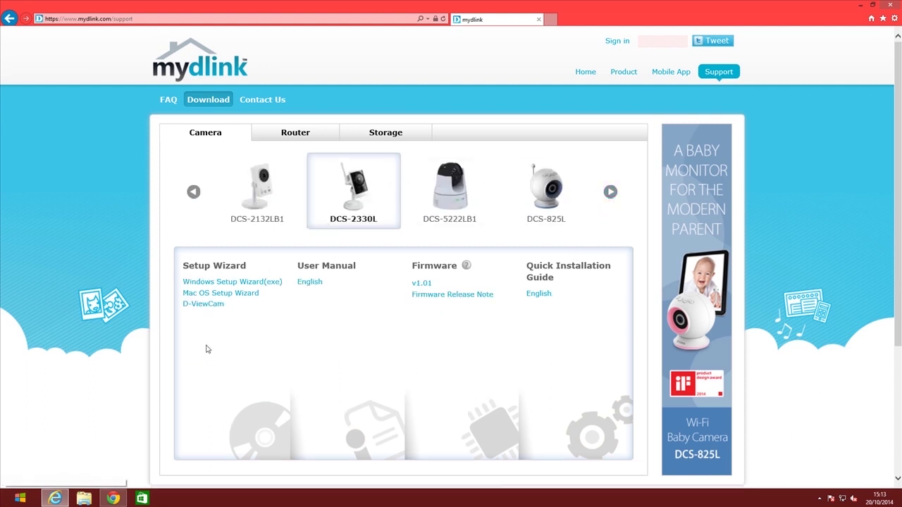
left_click(449, 204)
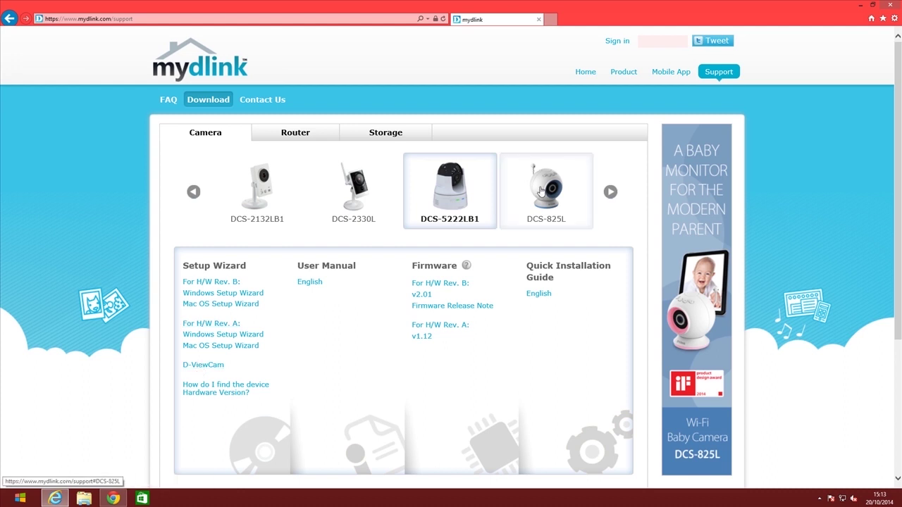
left_click(375, 202)
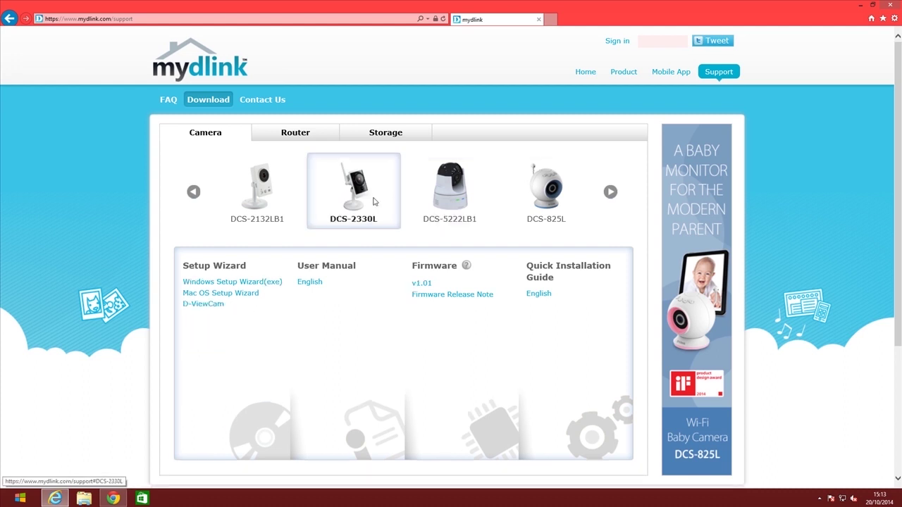
Download the D-ViewCam software, save the DLink_Bundle zip, and show the desktop
left_click(209, 308)
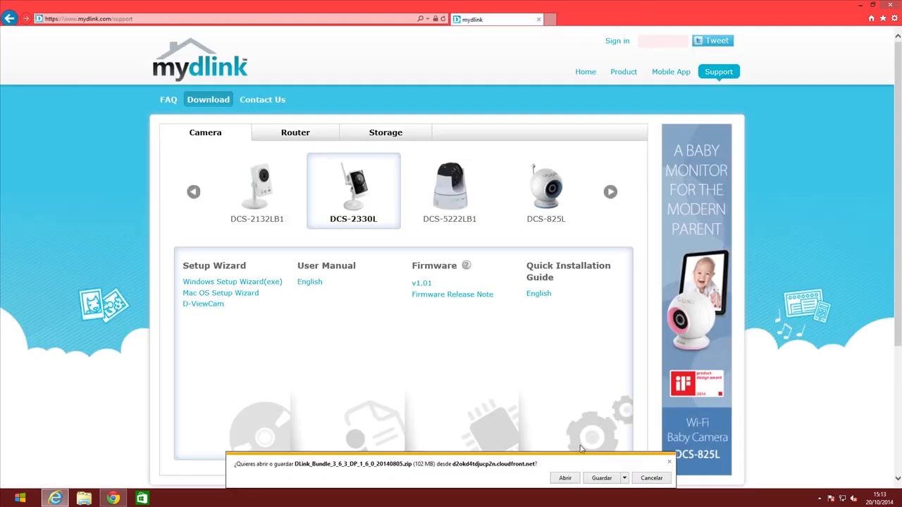
left_click(602, 478)
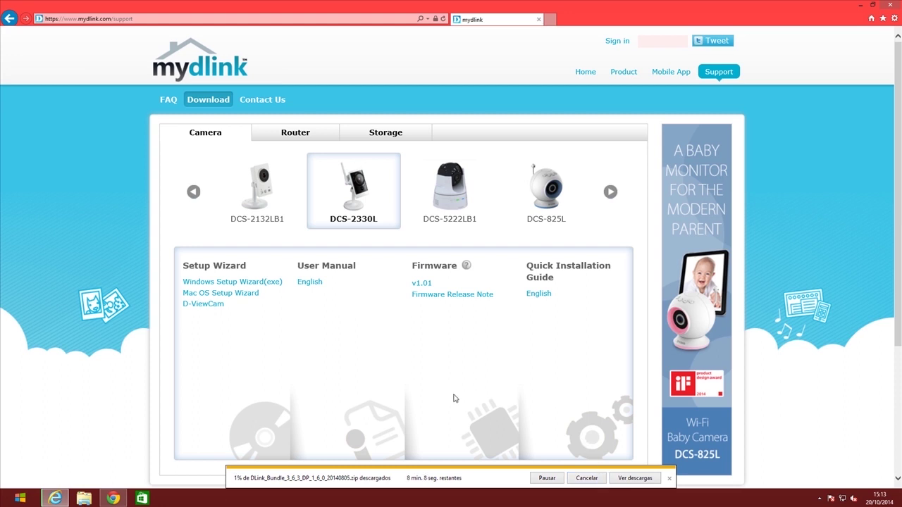
left_click(820, 498)
left_click(808, 457)
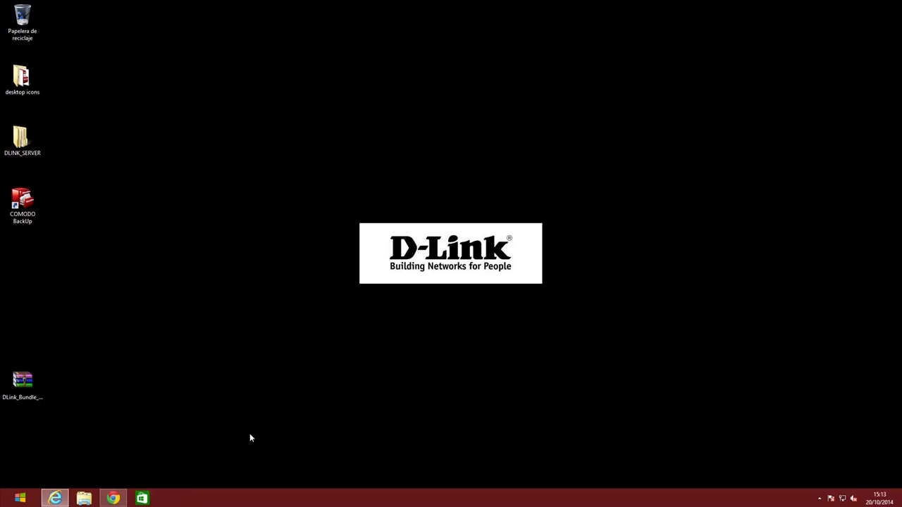
Extract the DLink_Bundle zip right on the desktop with Extraer aquí
left_click_drag(28, 382, 162, 326)
right_click(151, 323)
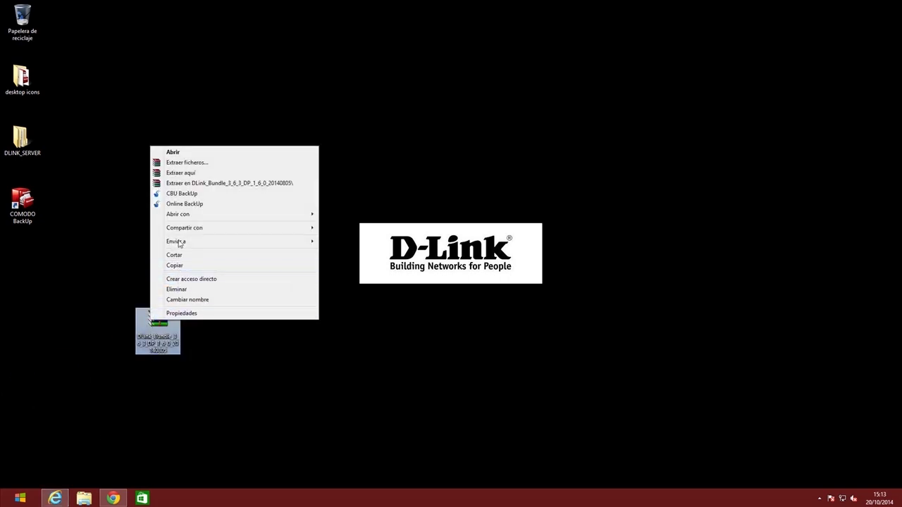
left_click(181, 173)
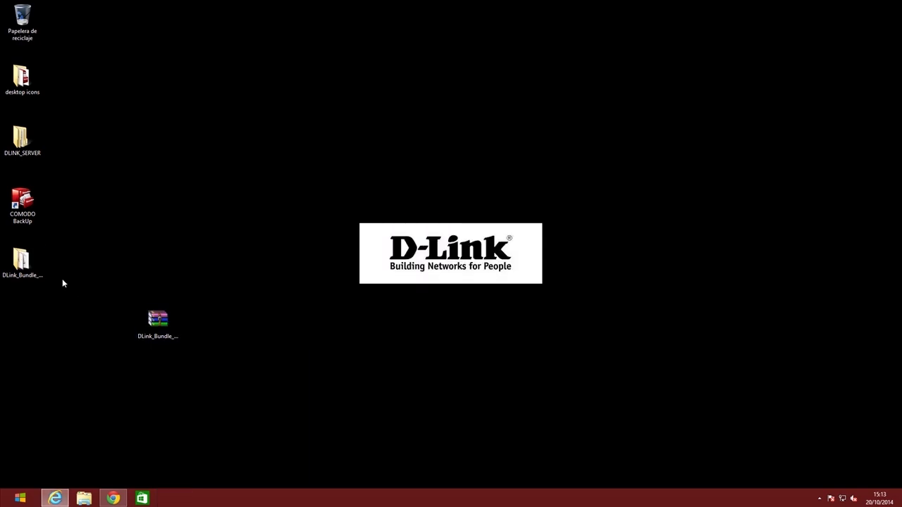
Run SetupTool from the extracted DLink_Bundle folder, allowing it, and minimize Explorer
double_click(27, 264)
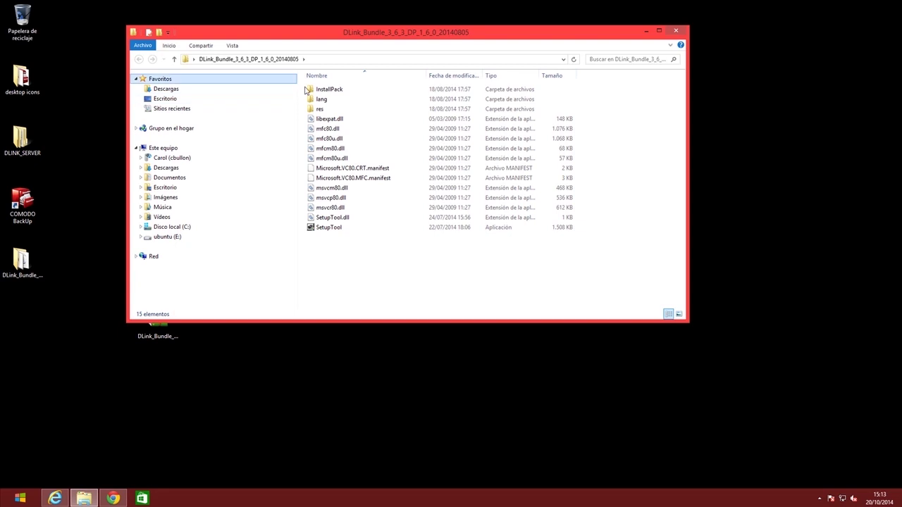
double_click(331, 227)
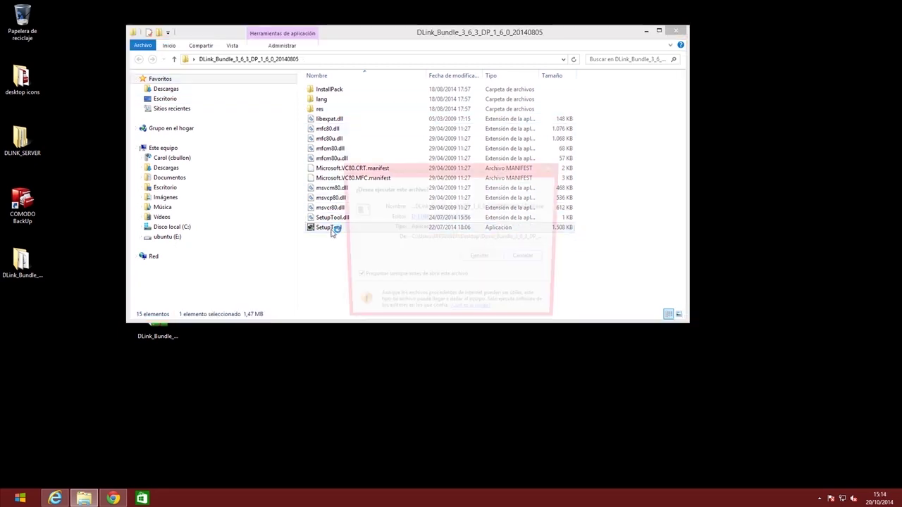
left_click(480, 259)
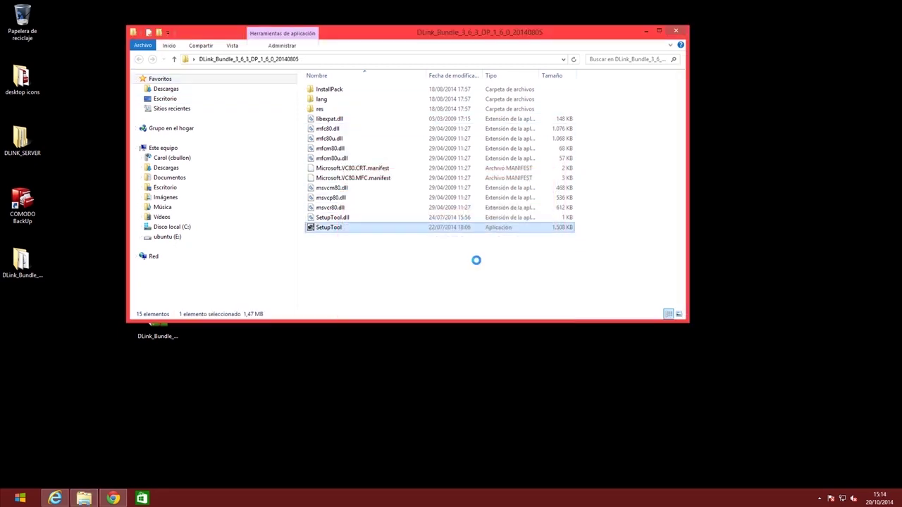
left_click(646, 31)
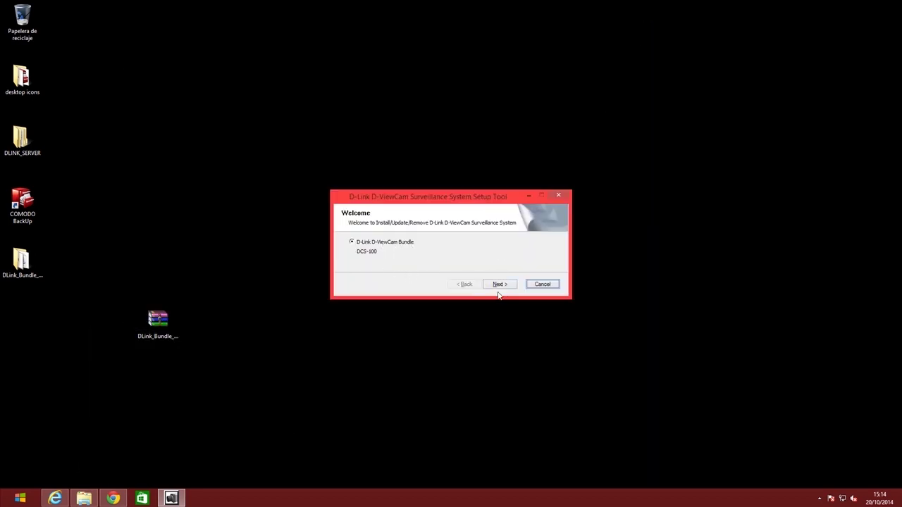
Start the D-ViewCam Bundle setup, allow the installer, and choose Inglés as the language
left_click(501, 285)
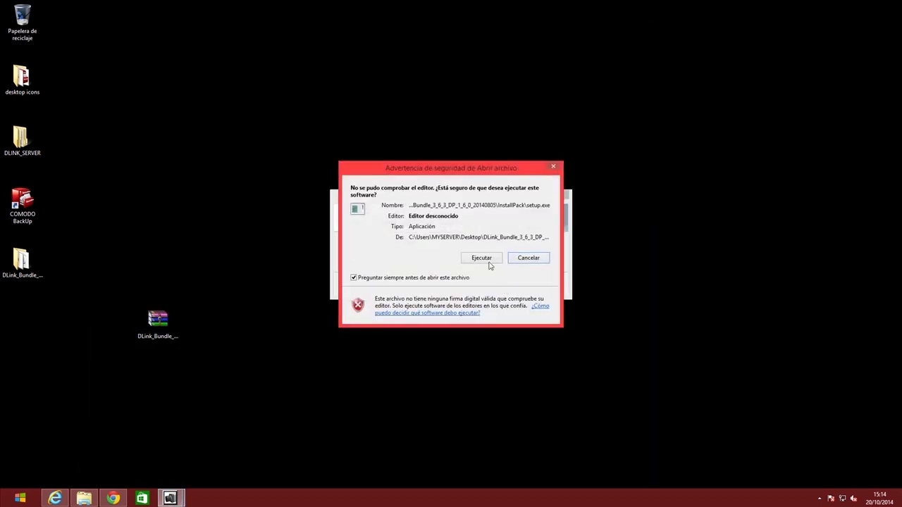
left_click(488, 261)
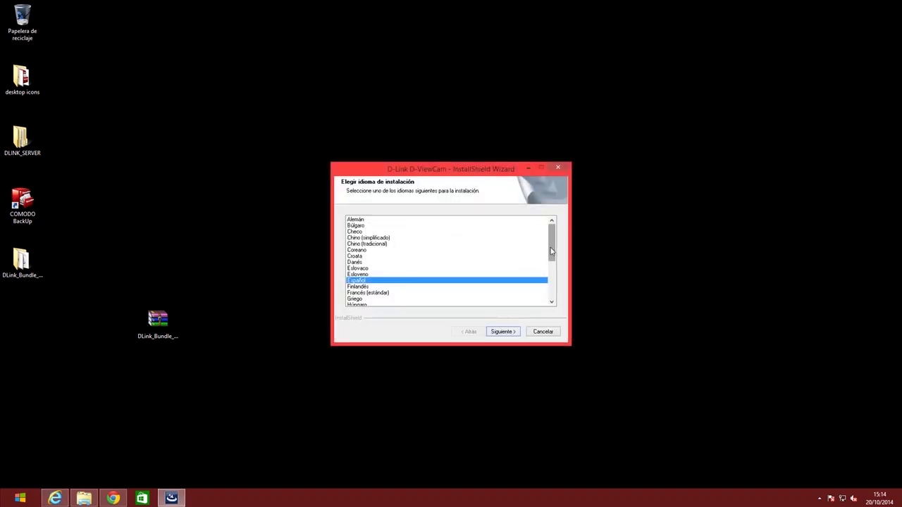
mouse_move(552, 251)
left_mouse_down()
mouse_move(551, 291)
mouse_move(554, 249)
mouse_move(554, 261)
left_mouse_up()
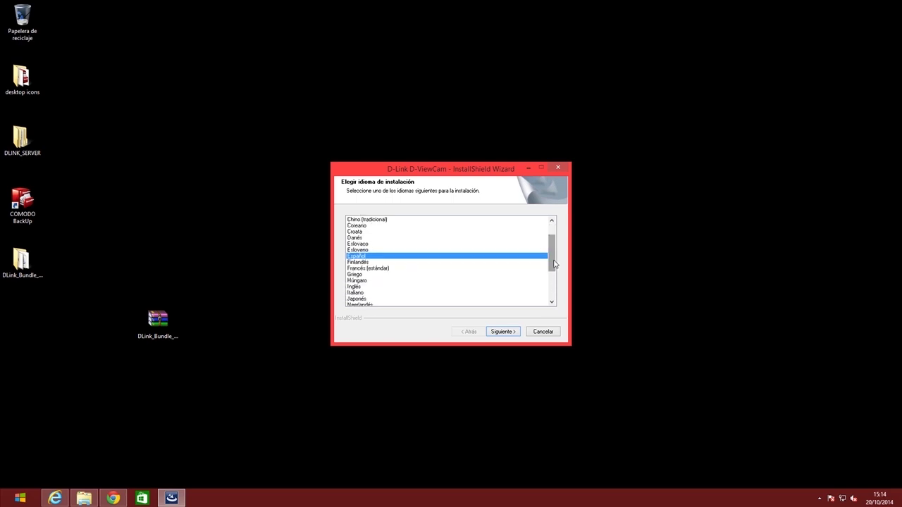
scroll(397, 284, "down", 3)
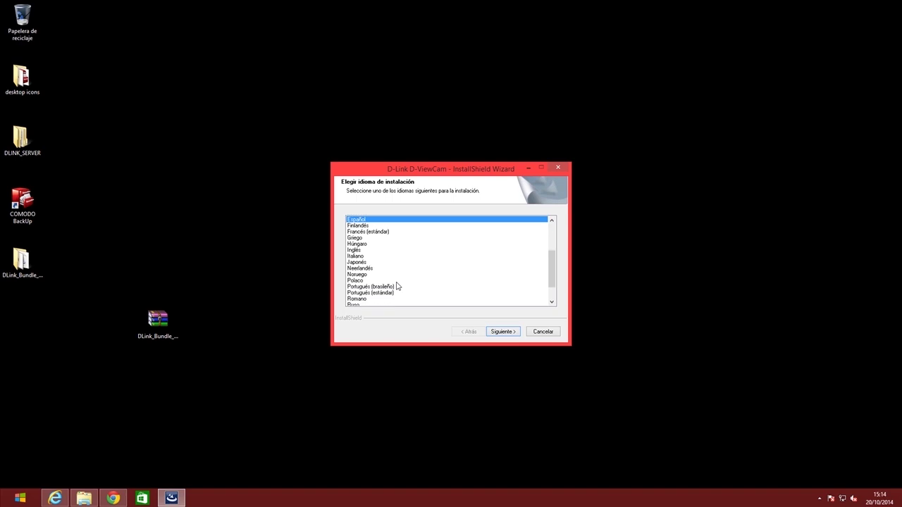
scroll(397, 285, "down", 2)
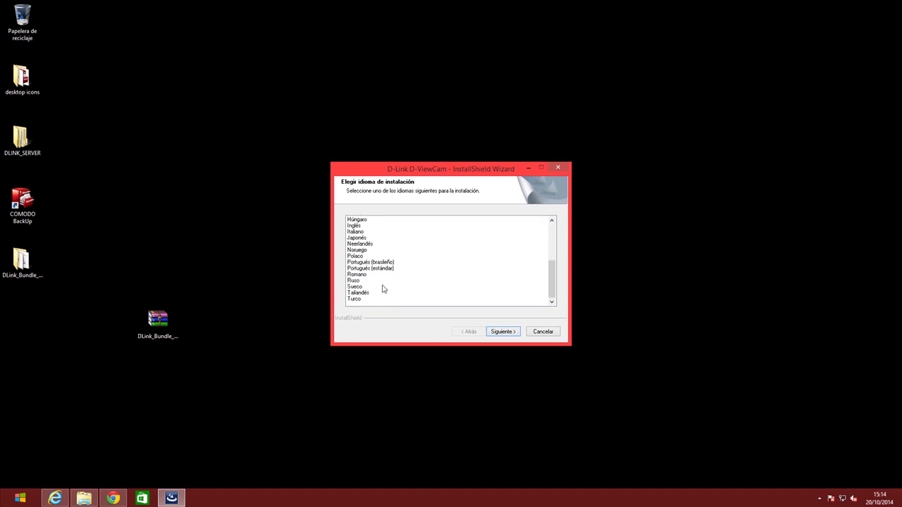
scroll(373, 289, "up", 2)
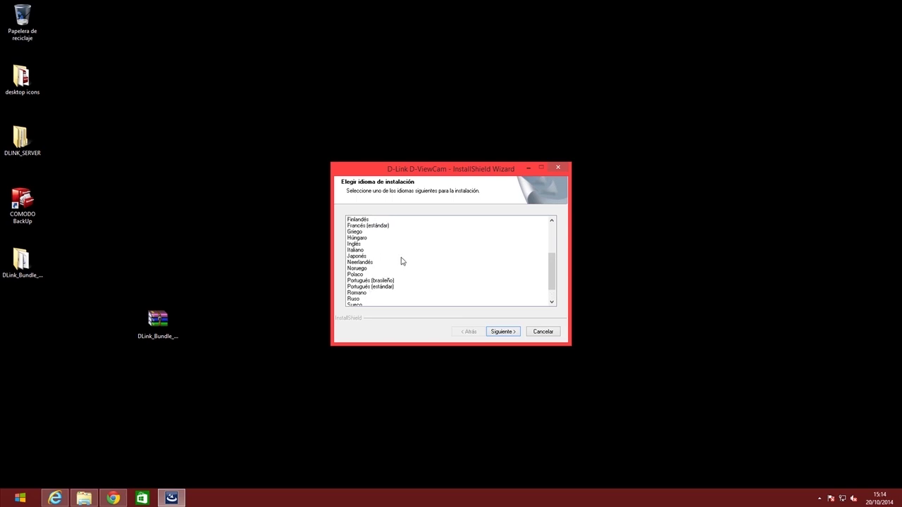
left_click(352, 245)
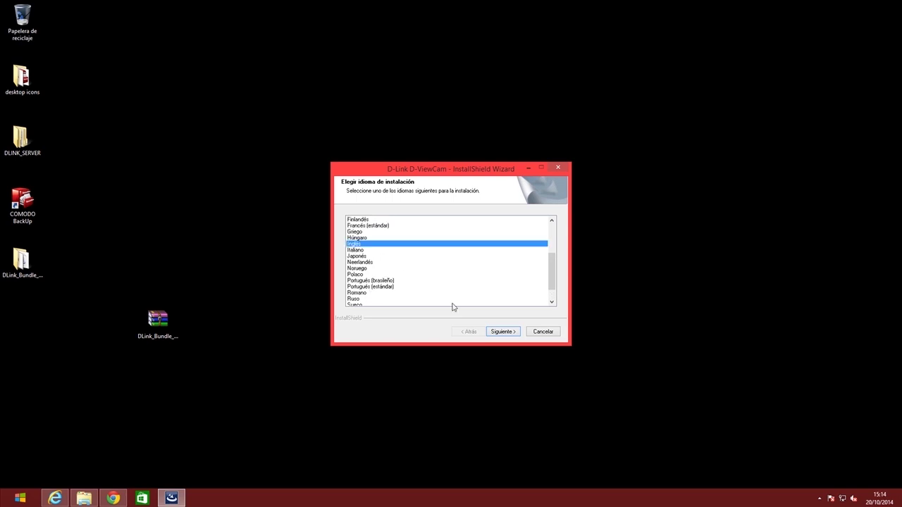
left_click(502, 331)
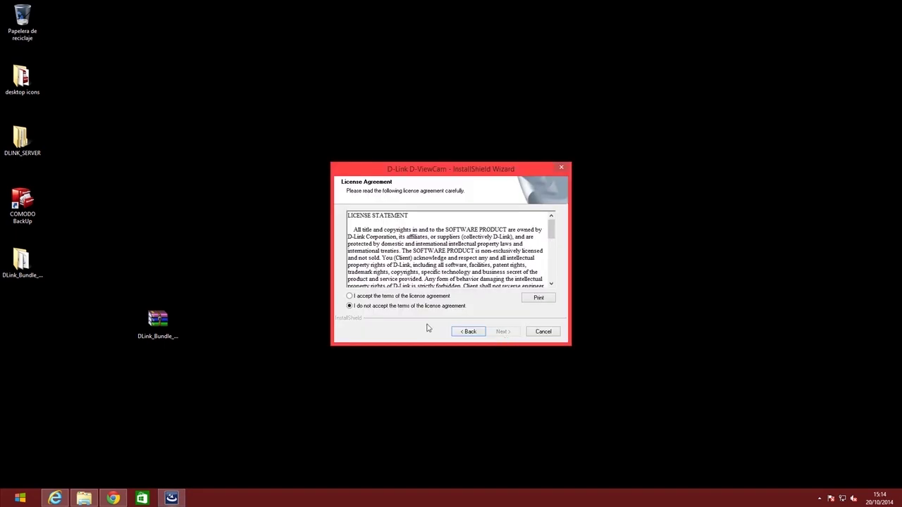
Accept the license, keep Standard mode, enter company DLIN, and reach Ready to Install
left_click(349, 296)
left_click(504, 332)
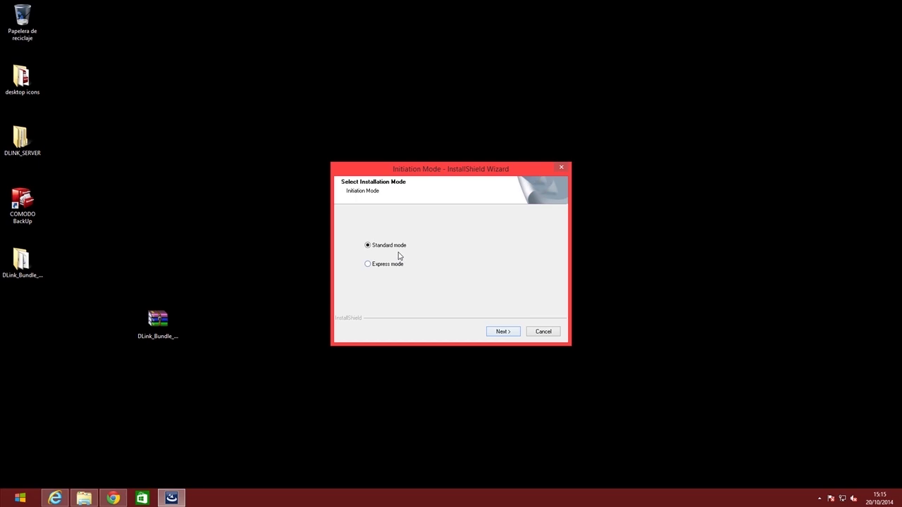
left_click(504, 332)
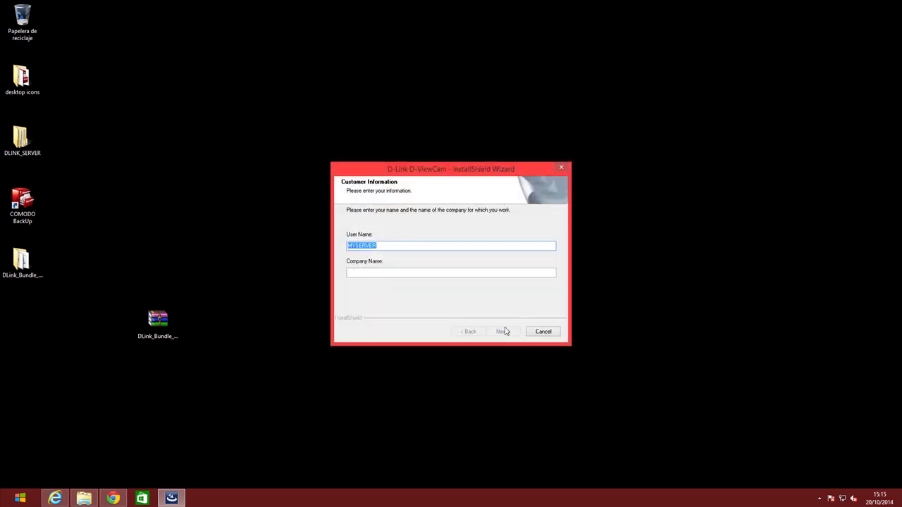
left_click(446, 276)
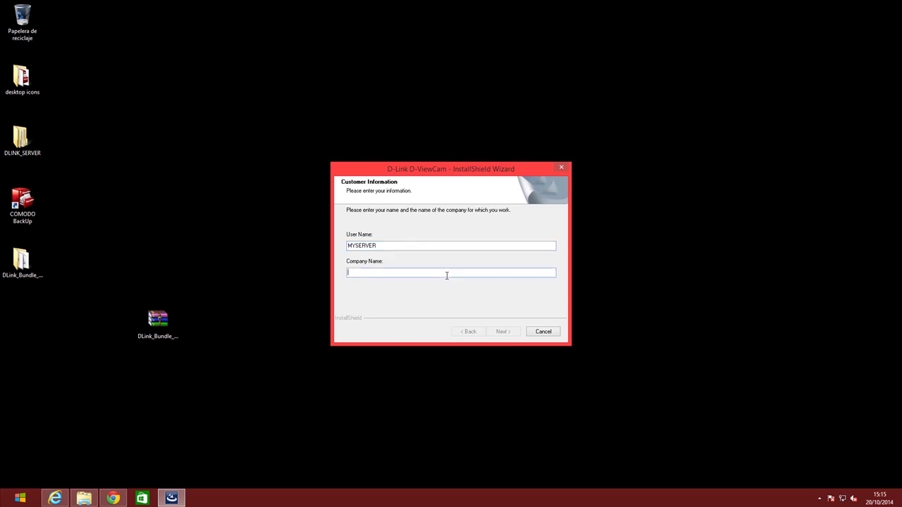
type("DLINK")
left_click(508, 334)
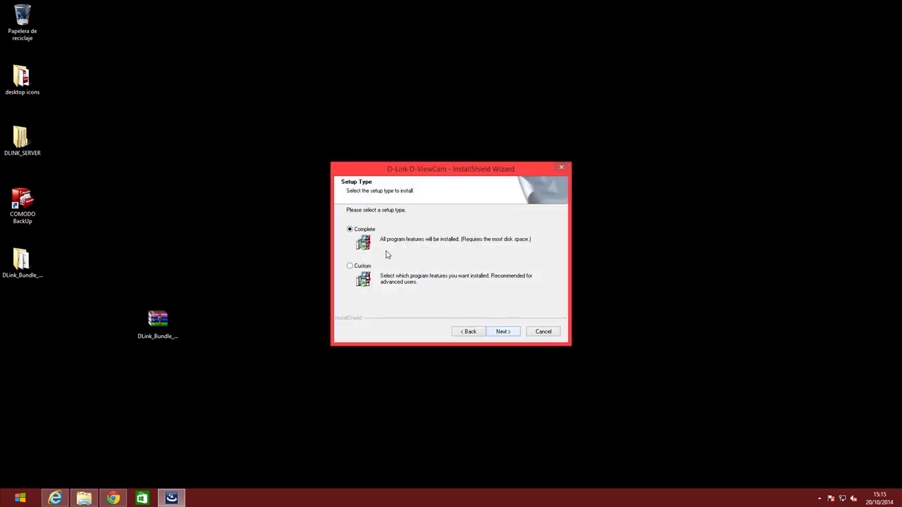
left_click(502, 332)
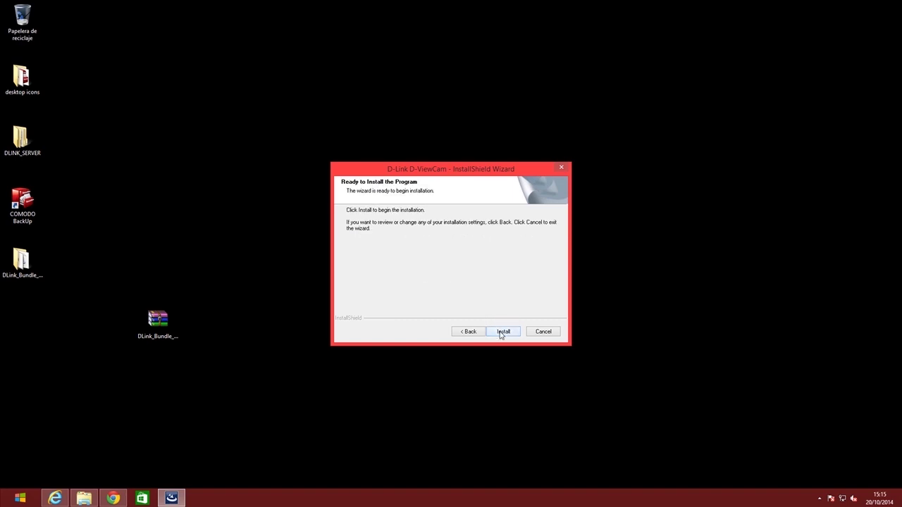
Install D-ViewCam and click Finish once the wizard reports completion
left_click(502, 333)
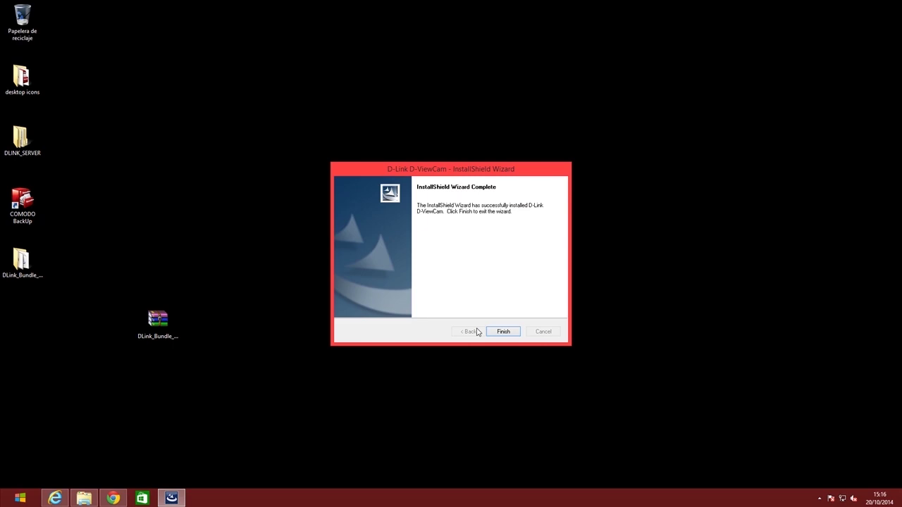
left_click(503, 331)
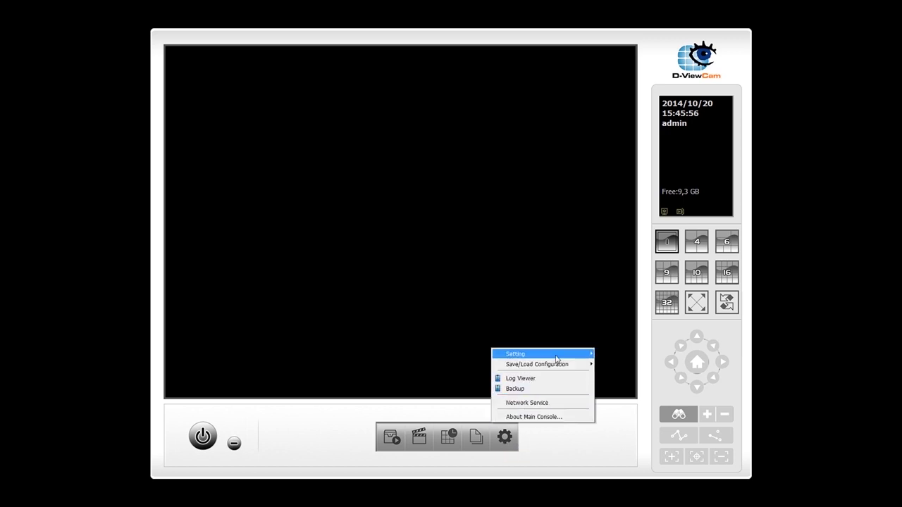
In General settings, remove the existing storage location, agreeing to stop recording
mouse_move(560, 354)
left_click(640, 359)
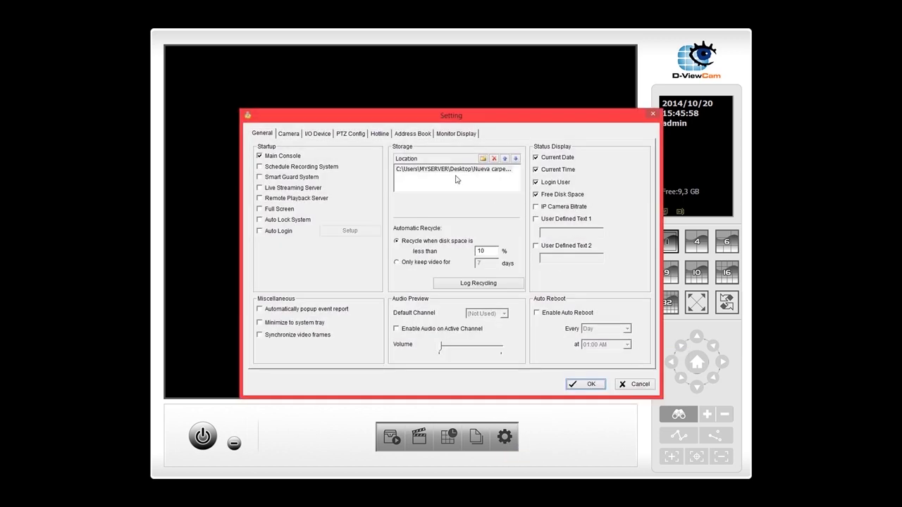
left_click(449, 171)
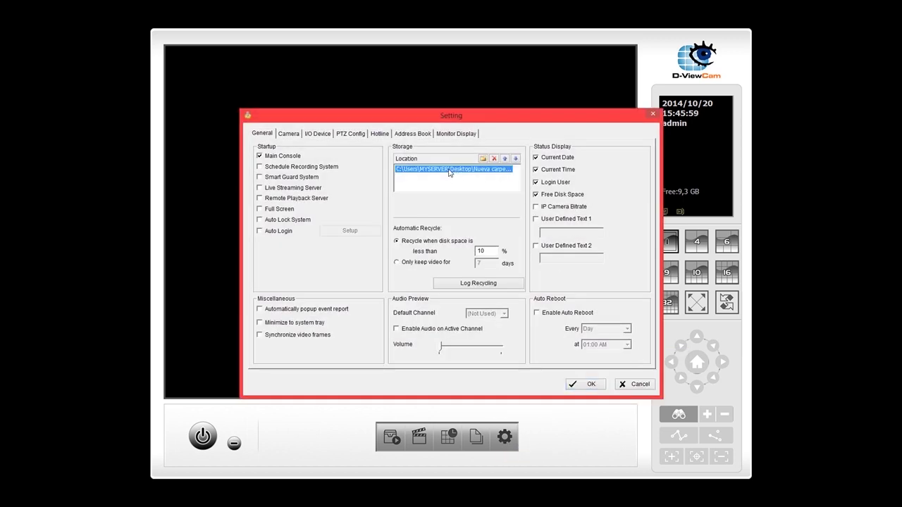
left_click(494, 160)
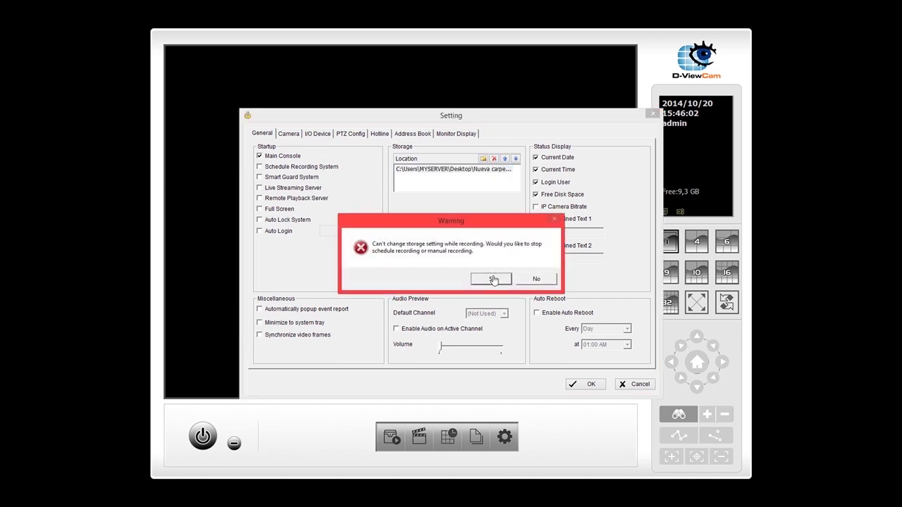
left_click(494, 280)
Add Desktop\Nueva carpeta\VIDEO DVIEW as the new recording location and accept the warning
left_click(483, 159)
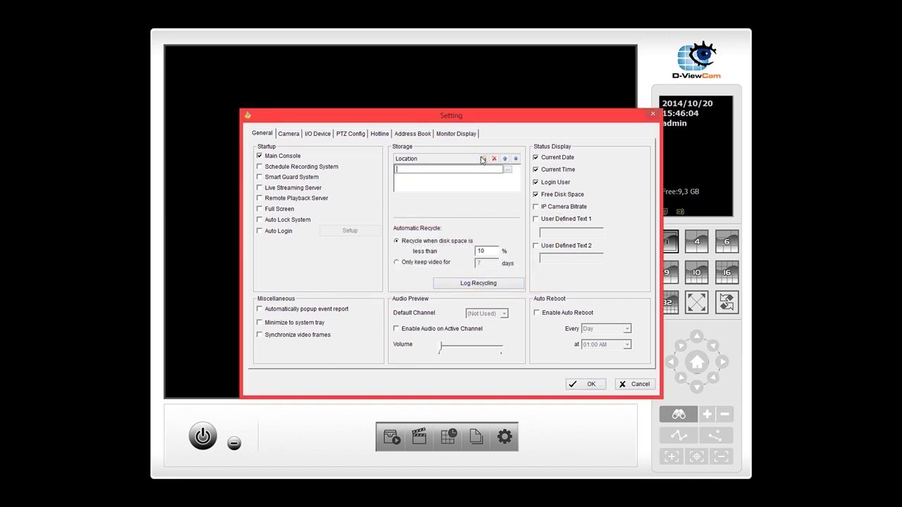
left_click(507, 170)
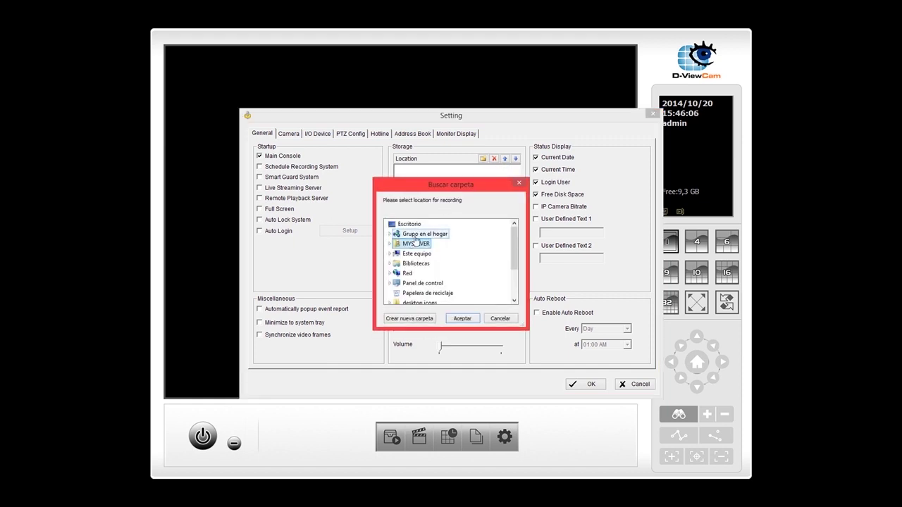
left_click(389, 244)
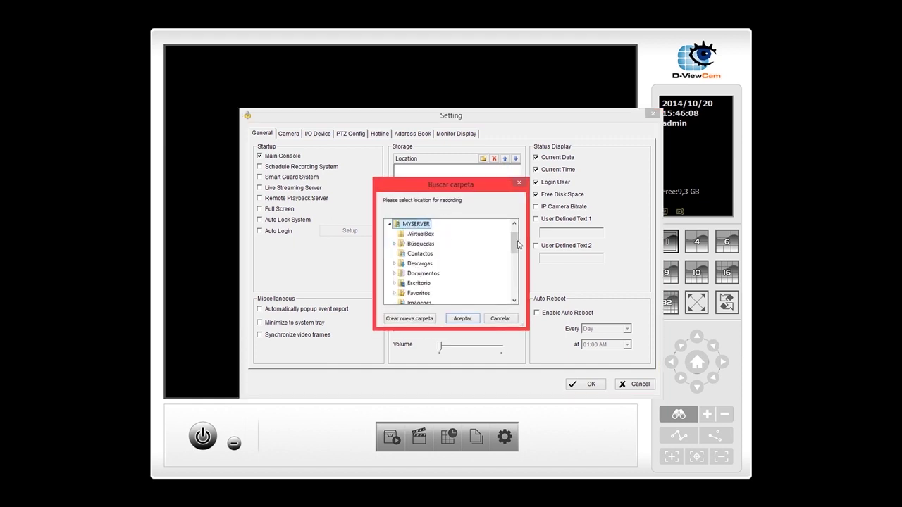
left_click(395, 283)
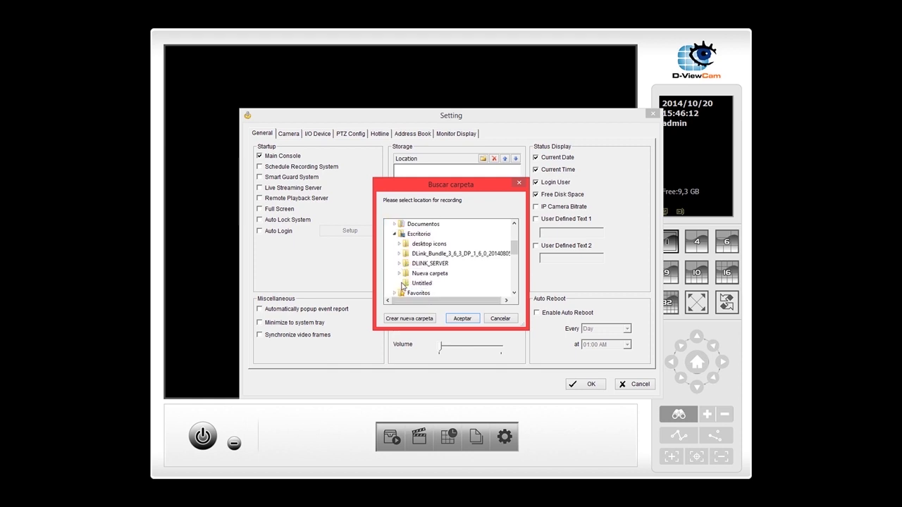
scroll(430, 279, "down", 1)
left_click(428, 244)
scroll(429, 260, "up", 1)
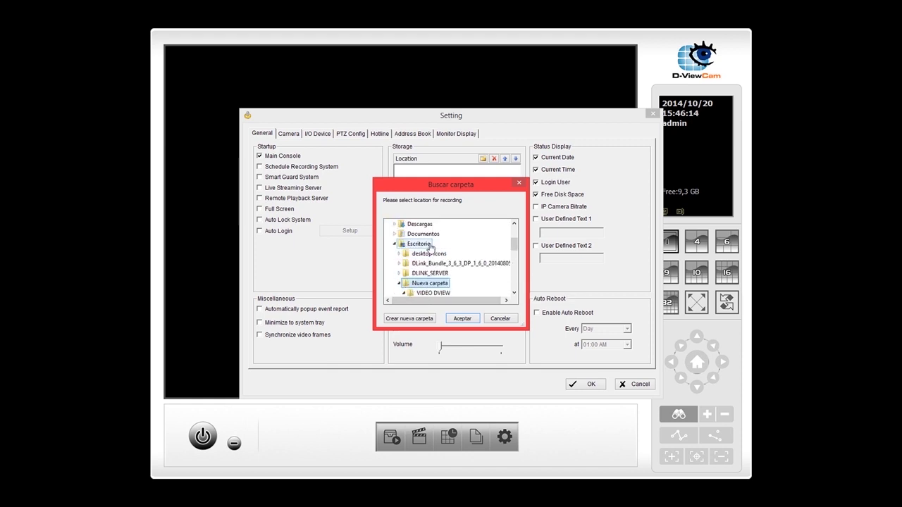
scroll(430, 260, "down", 1)
left_click(431, 263)
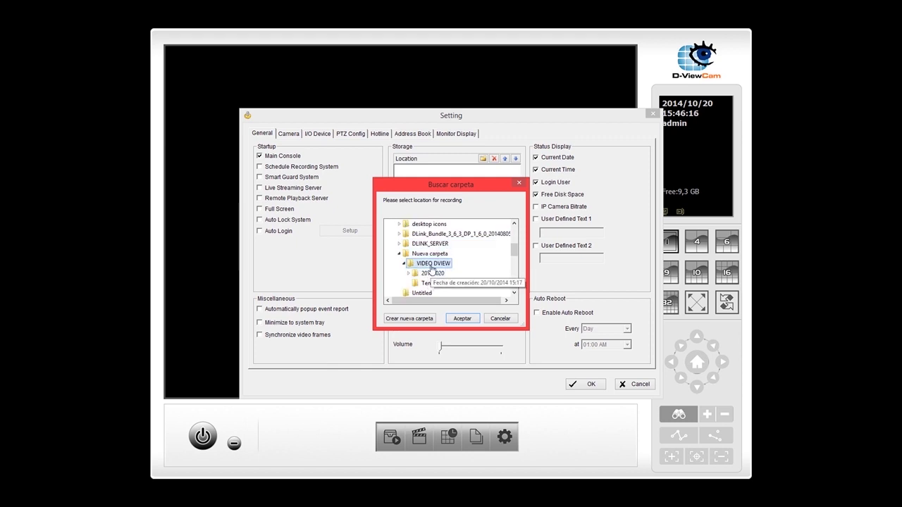
left_click(462, 318)
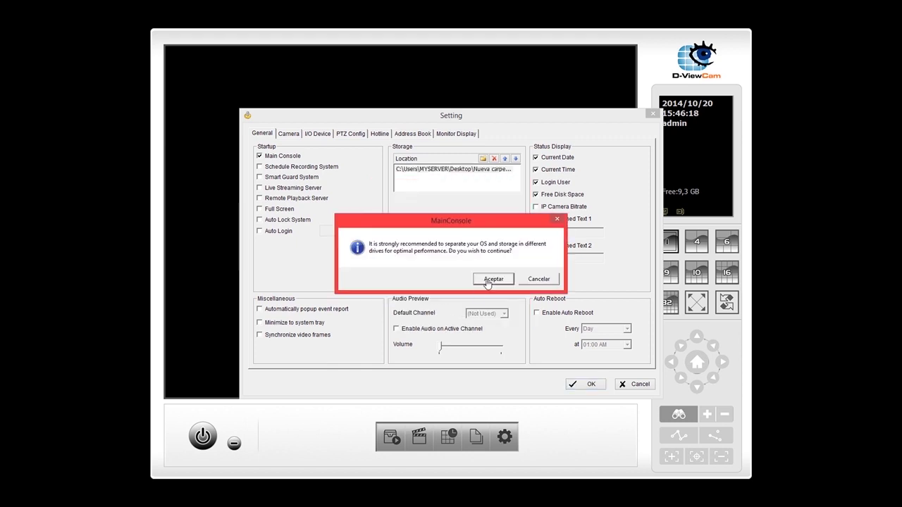
left_click(486, 283)
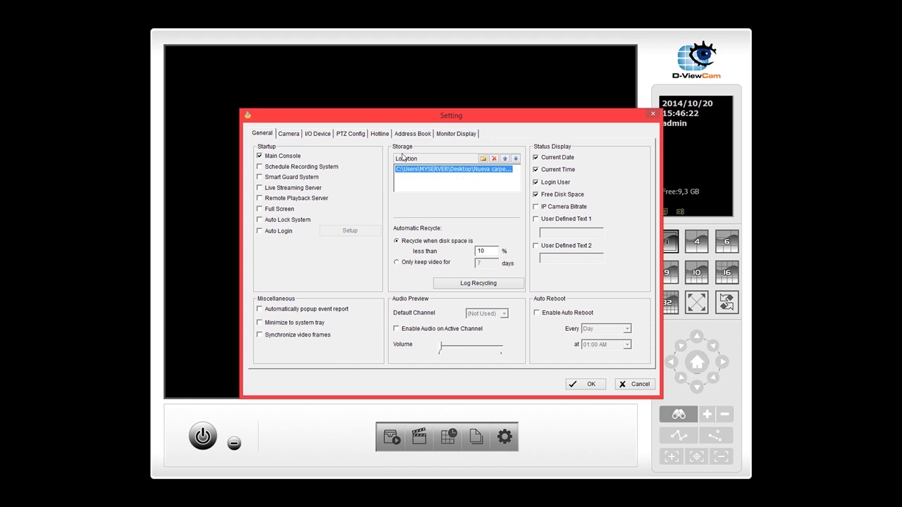
Search the network and add the DCS-933L at 192.168.23.181 as CAM01
left_click(289, 134)
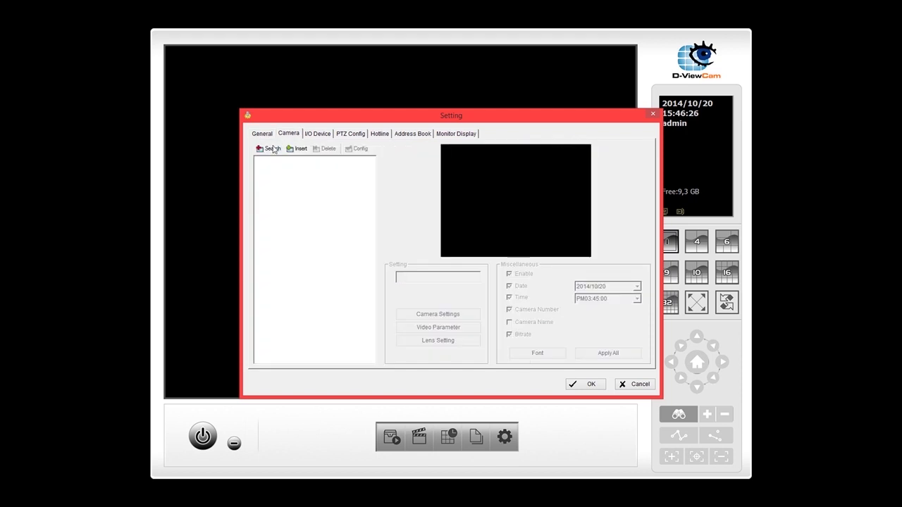
left_click(270, 149)
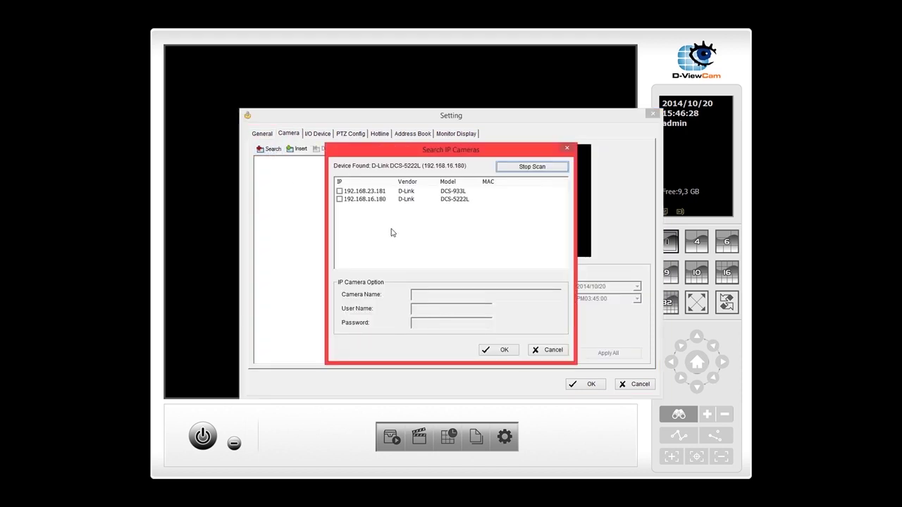
left_click(339, 192)
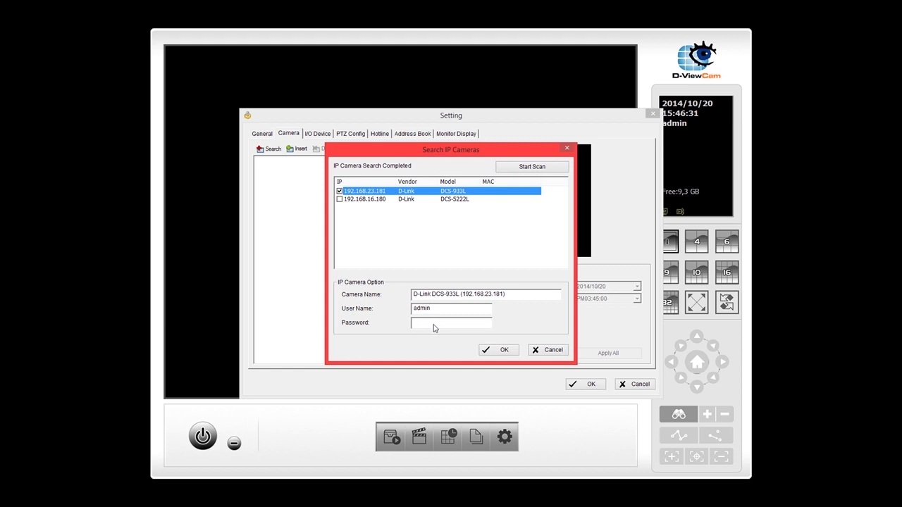
left_click(430, 324)
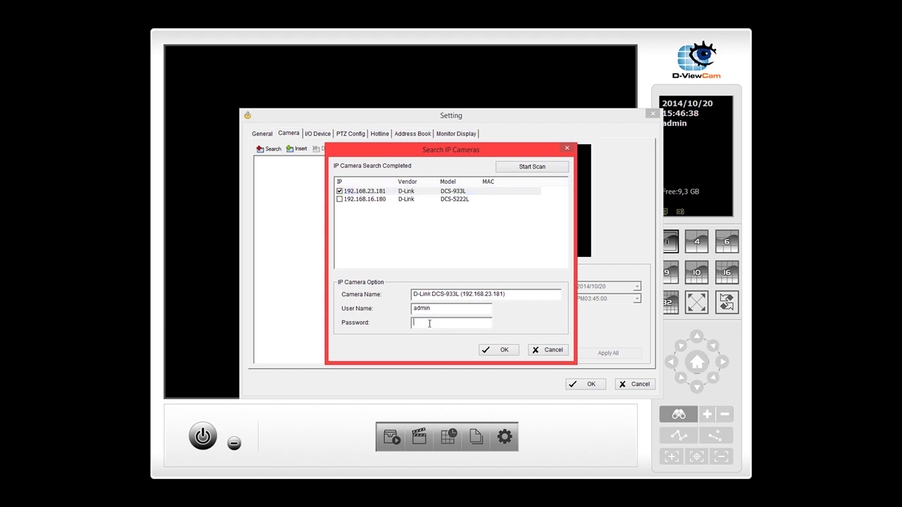
left_click(498, 352)
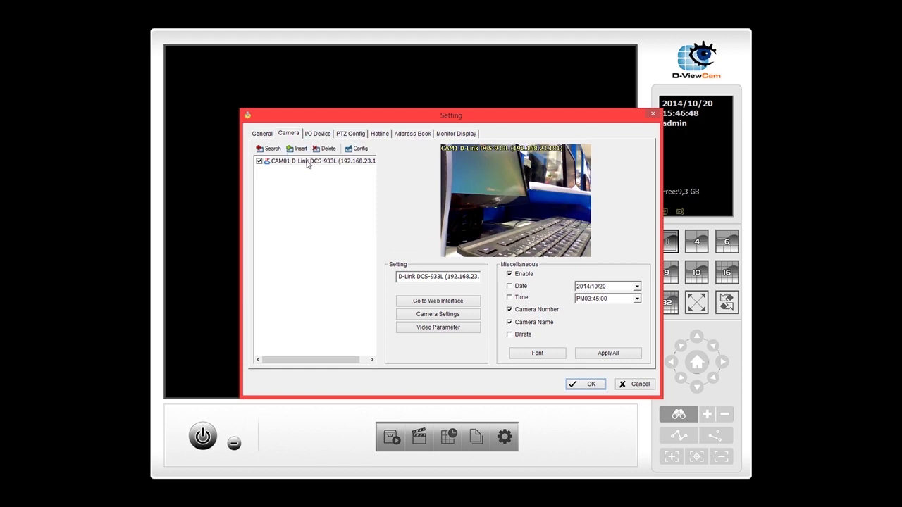
Delete CAM01, then manually insert cam1 at 192.168.23.181 with model DCS-933L
left_click(308, 163)
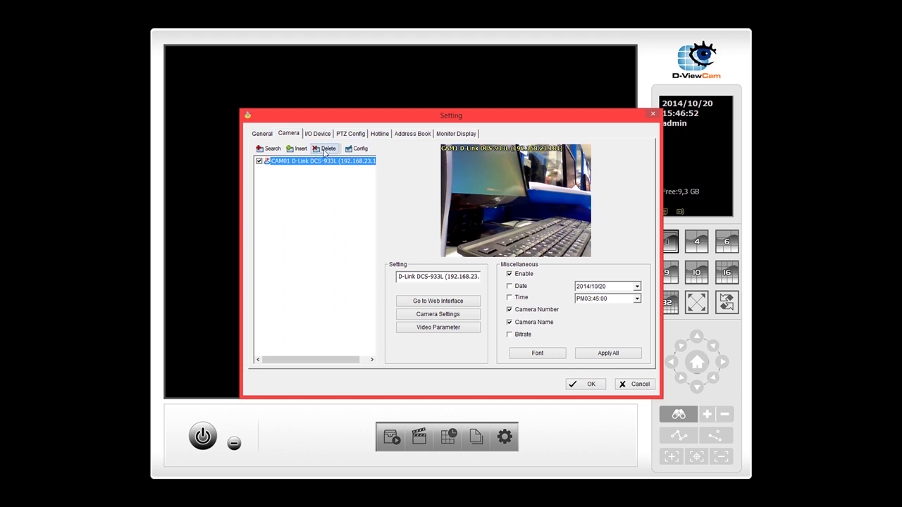
left_click(323, 150)
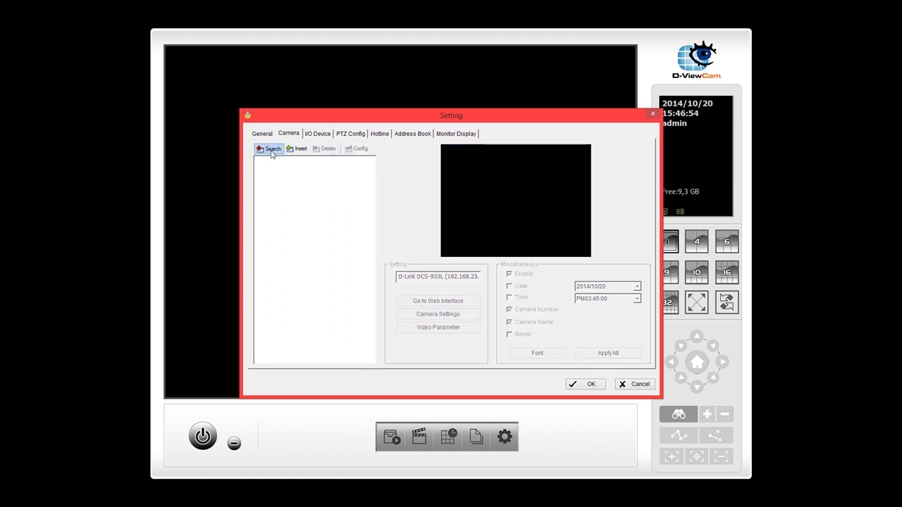
left_click(292, 150)
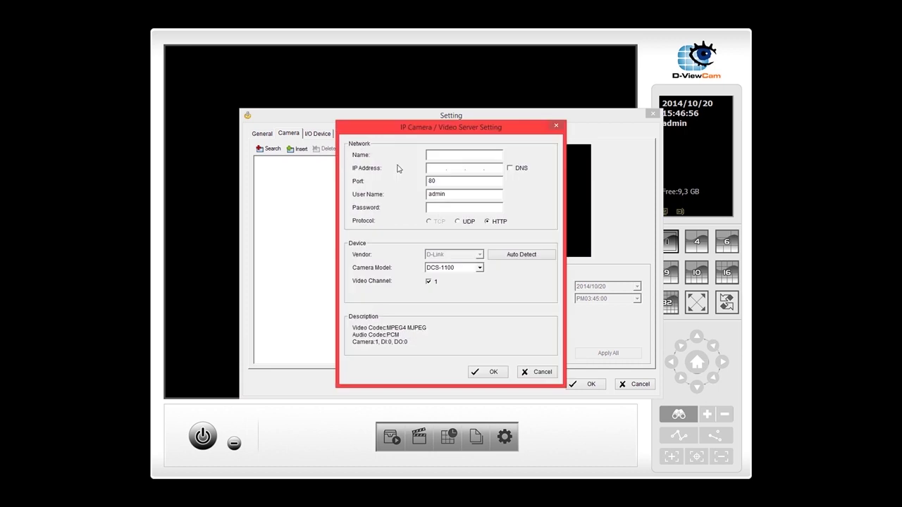
type("cam")
type("192.168.23.181")
left_click(476, 270)
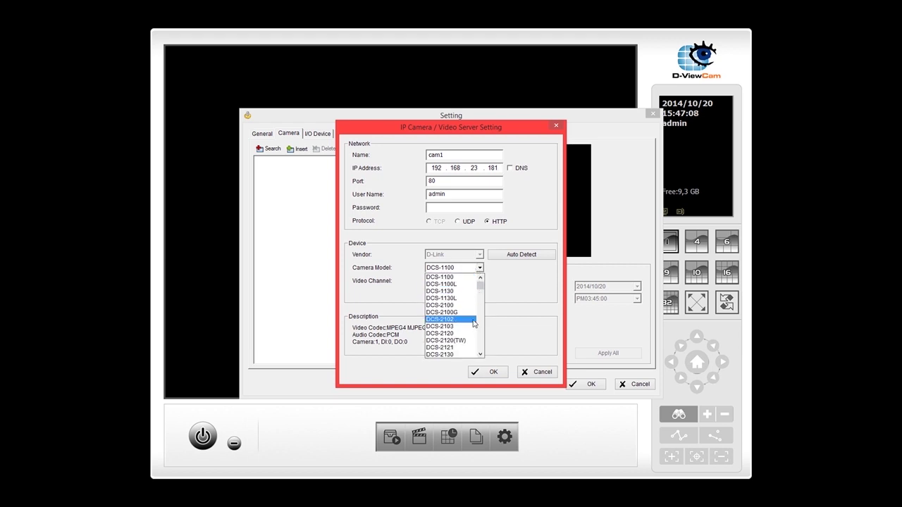
scroll(473, 324, "down", 5)
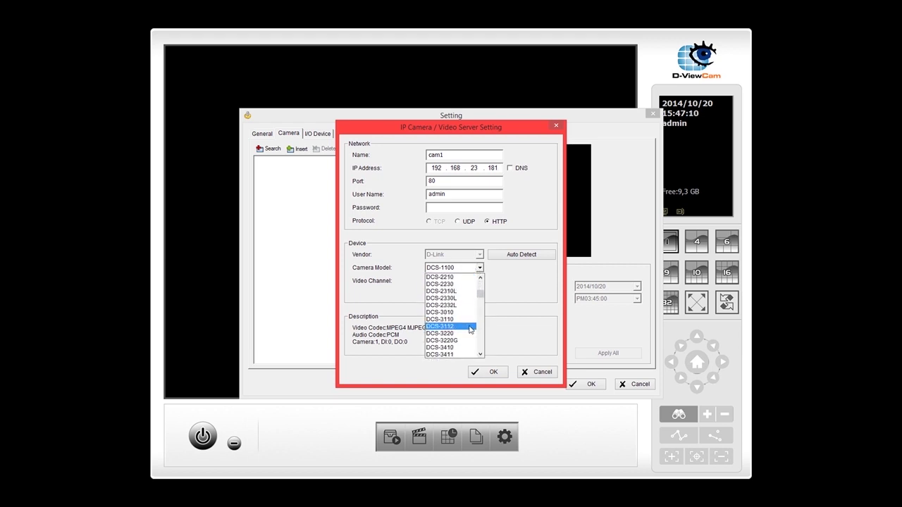
scroll(471, 329, "down", 6)
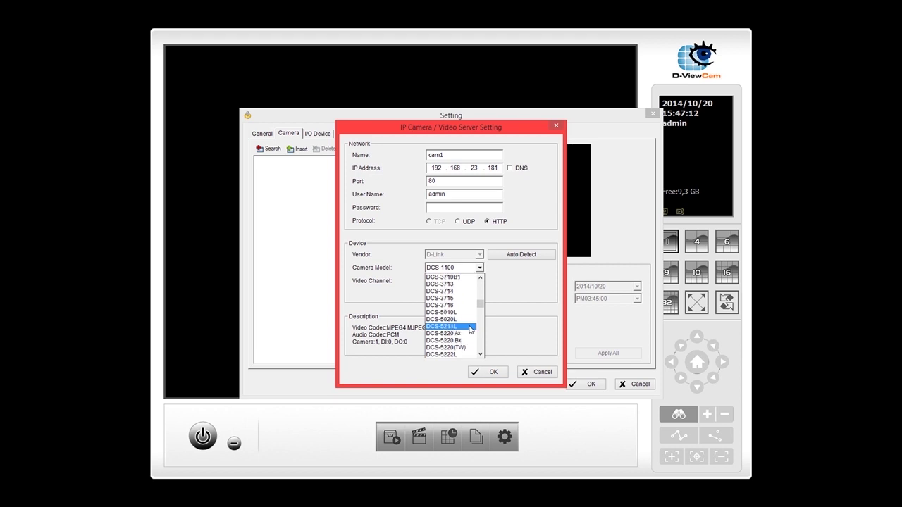
scroll(471, 329, "down", 6)
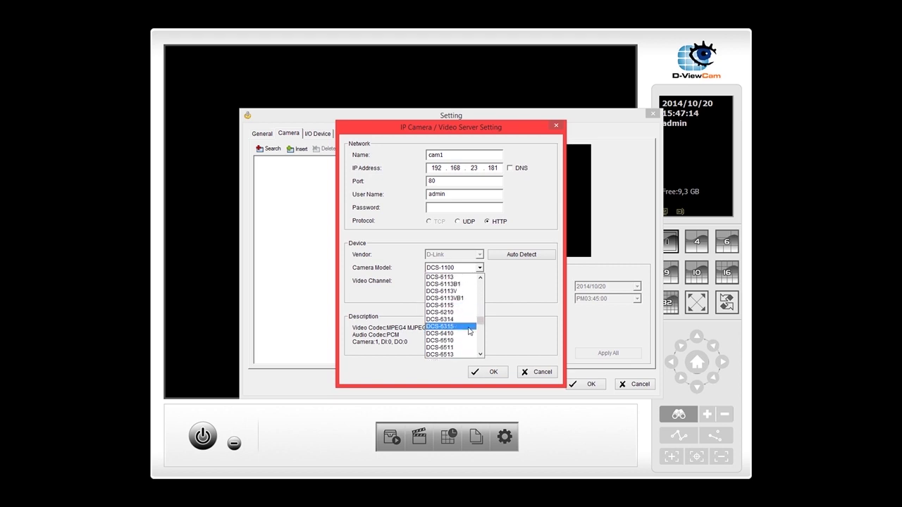
scroll(470, 331, "down", 6)
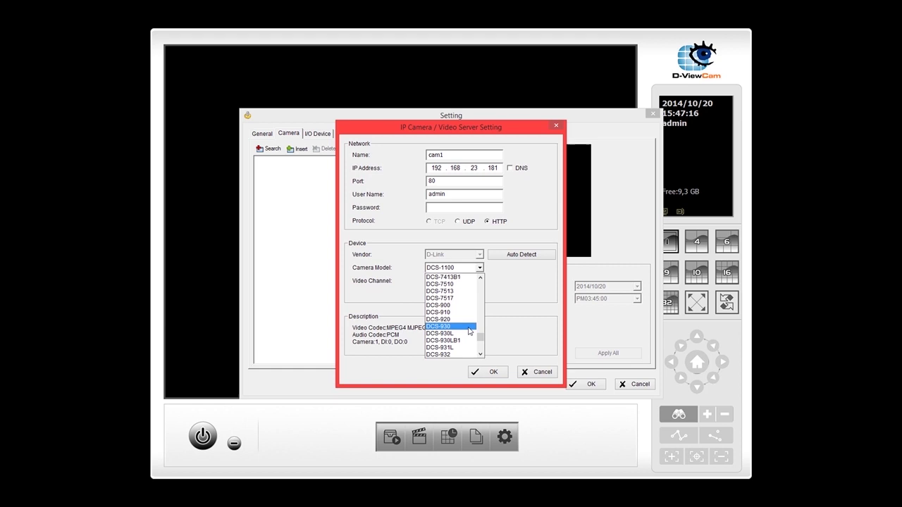
scroll(469, 331, "down", 3)
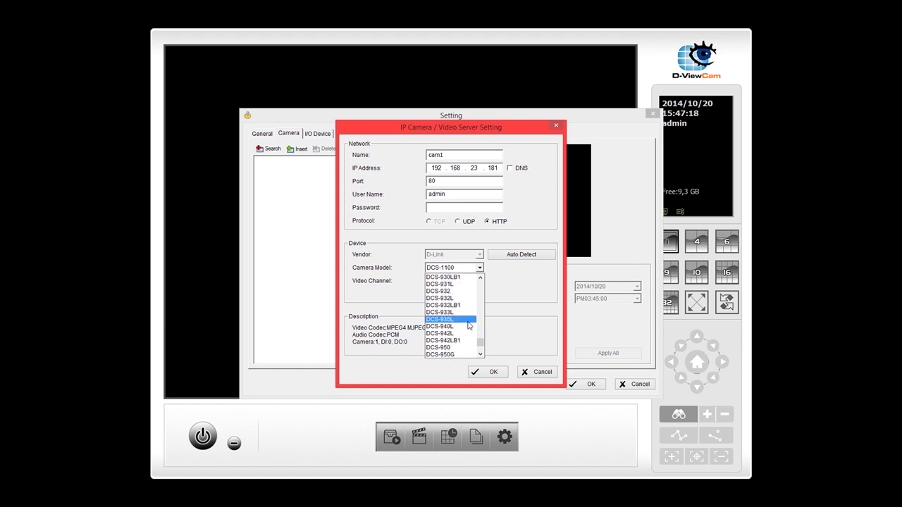
left_click(466, 313)
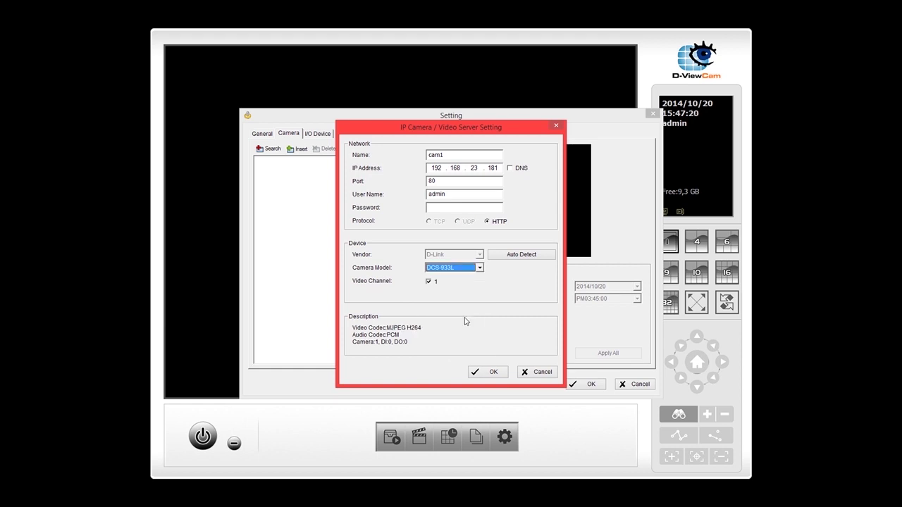
left_click(475, 374)
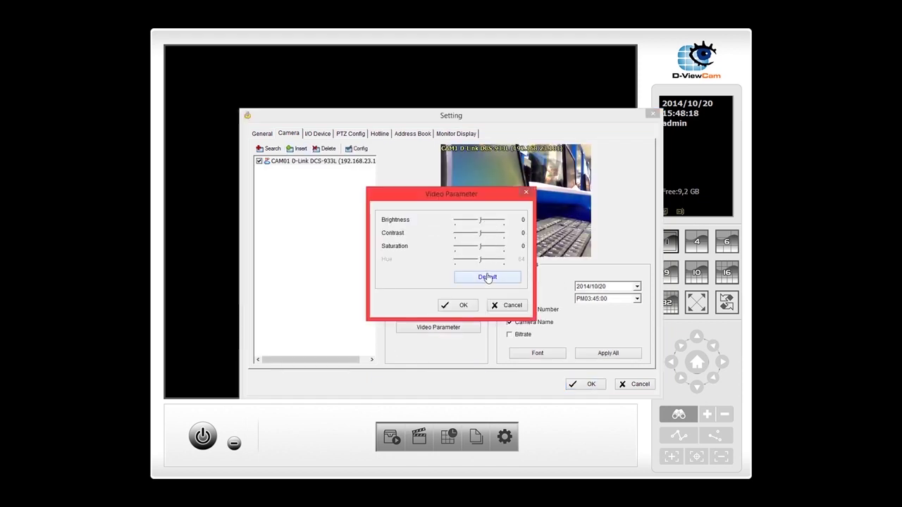
Adjust CAM01's brightness and saturation sliders, then restore defaults and confirm
left_click_drag(480, 221, 491, 223)
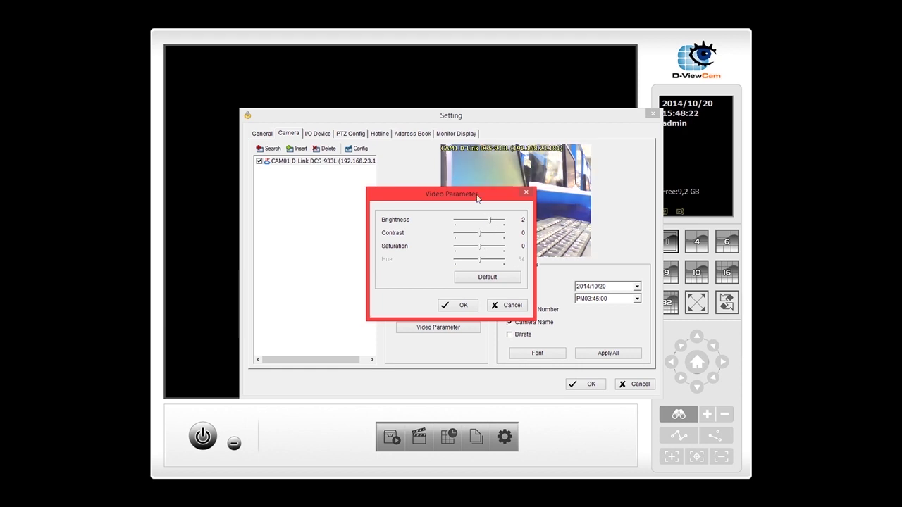
left_click_drag(476, 198, 375, 200)
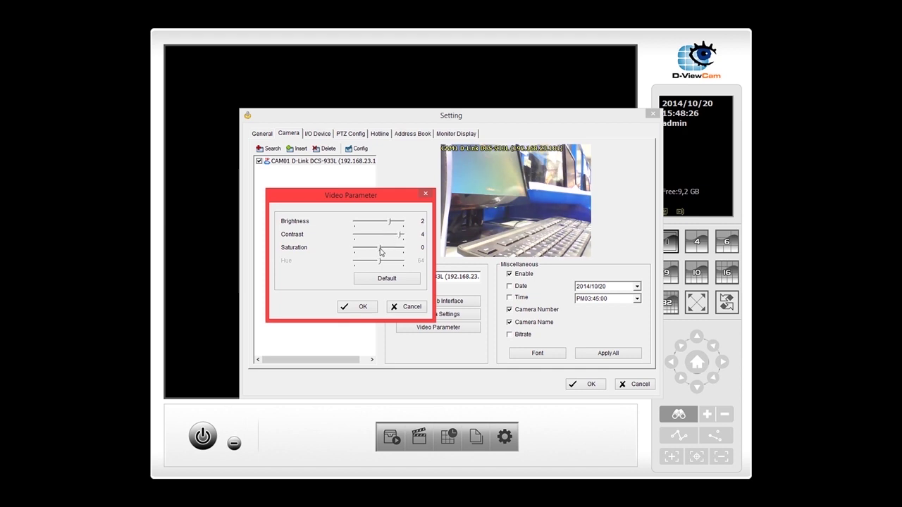
left_click_drag(381, 251, 401, 251)
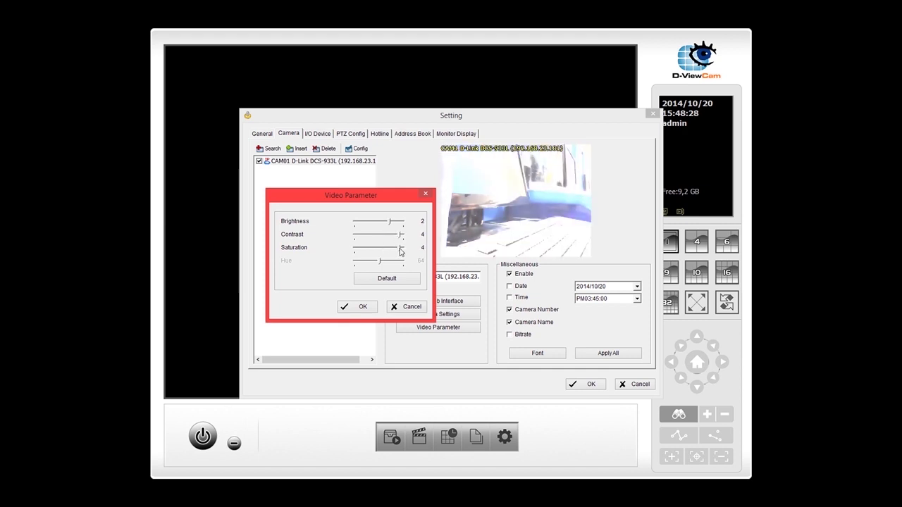
left_click_drag(400, 252, 365, 251)
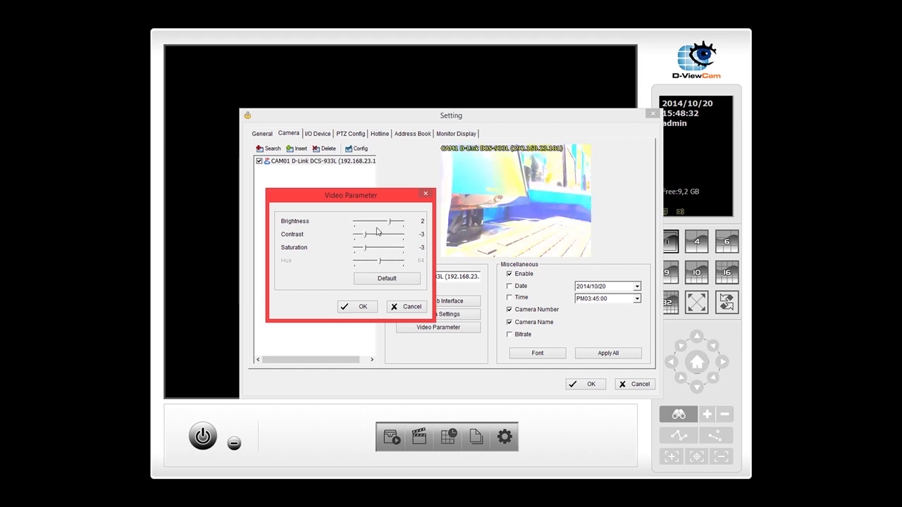
left_click_drag(390, 224, 360, 226)
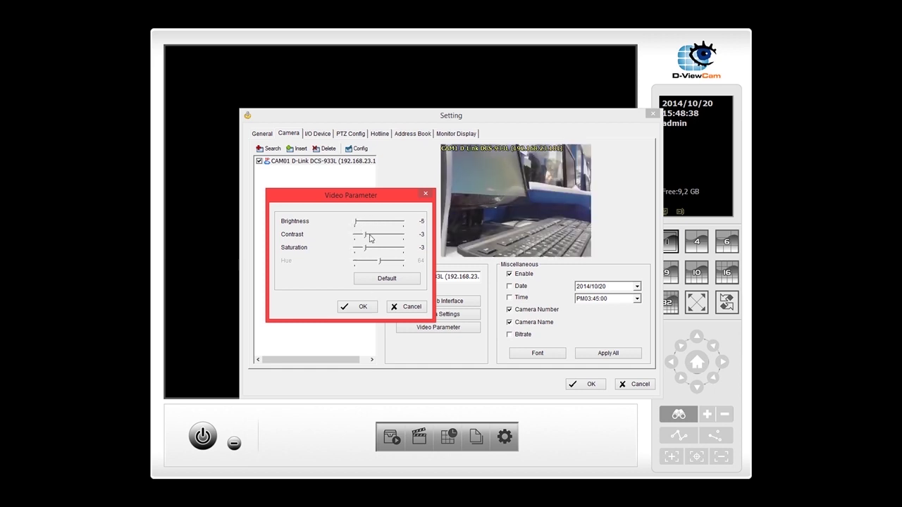
left_click(383, 279)
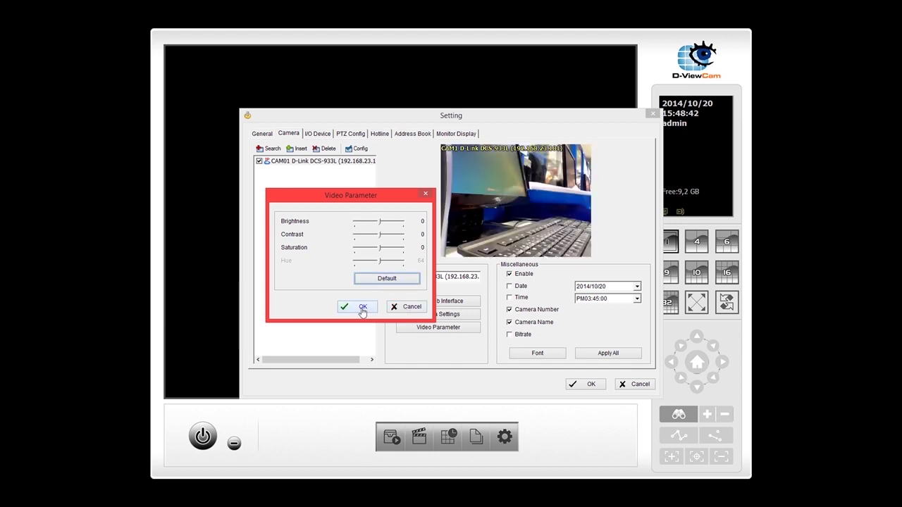
left_click(408, 308)
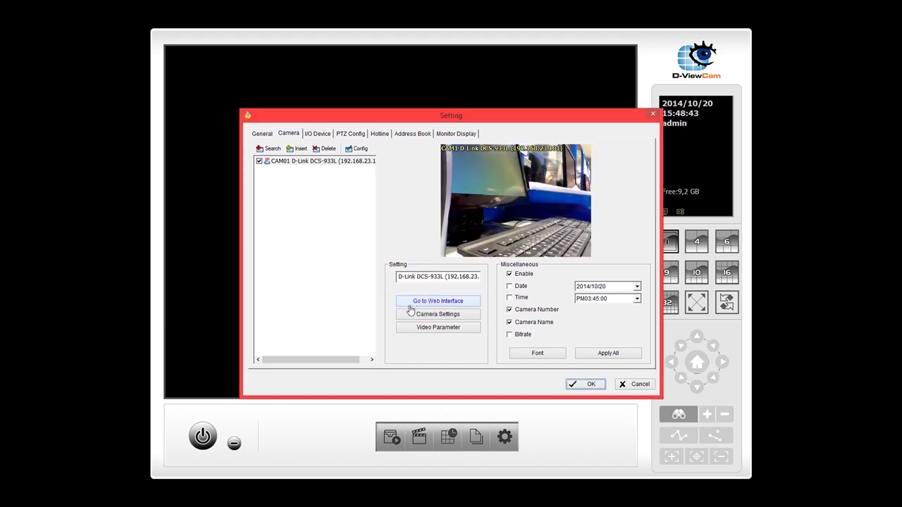
Apply the settings, resume services with Sí, and stop the recording schedule
left_click(590, 385)
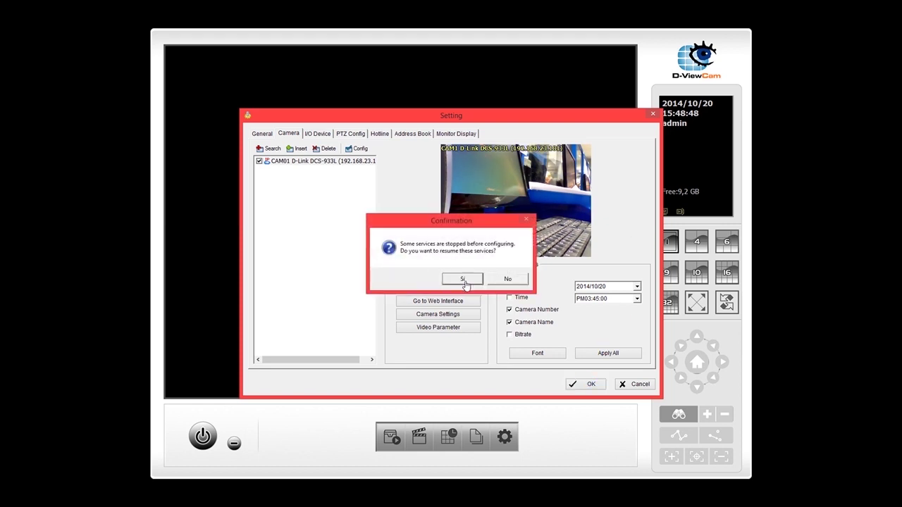
left_click(464, 280)
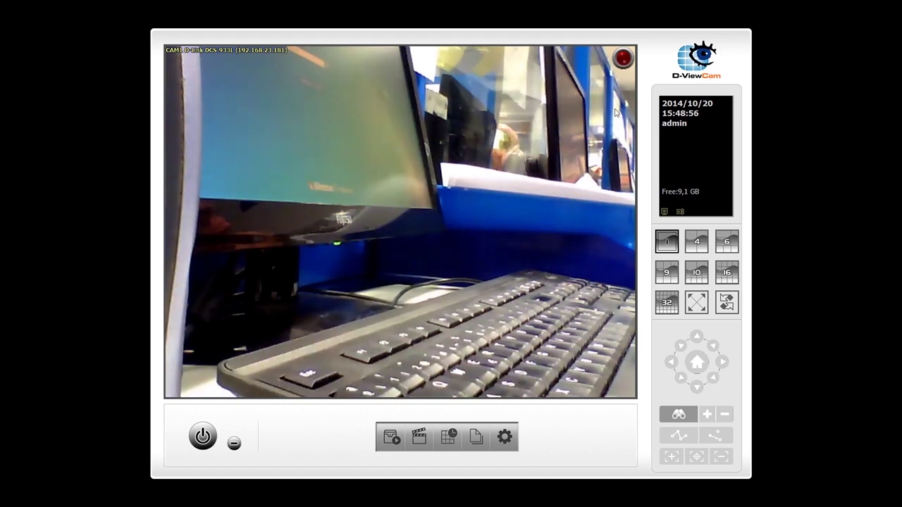
right_click(442, 267)
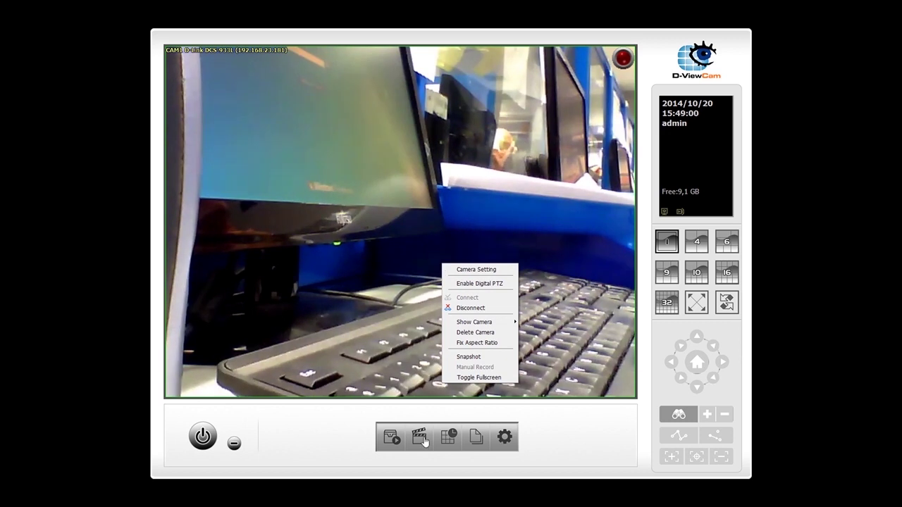
left_click(393, 438)
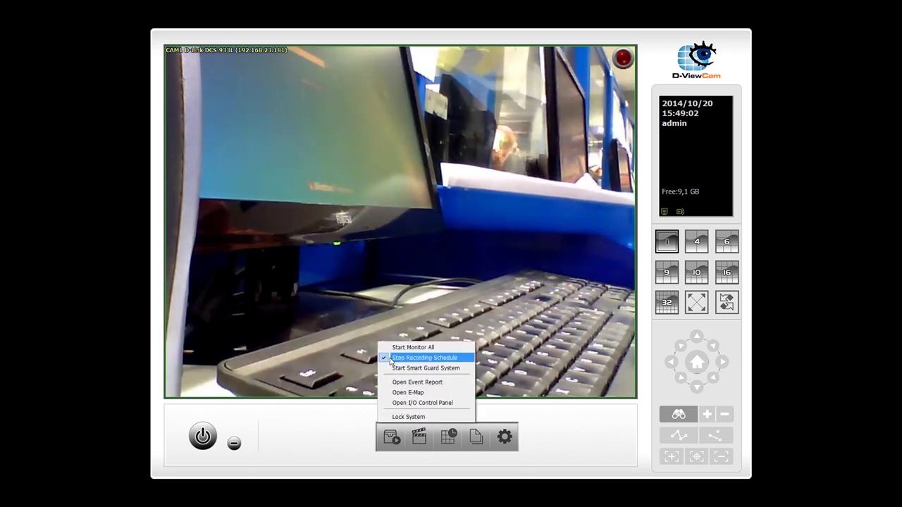
left_click(390, 359)
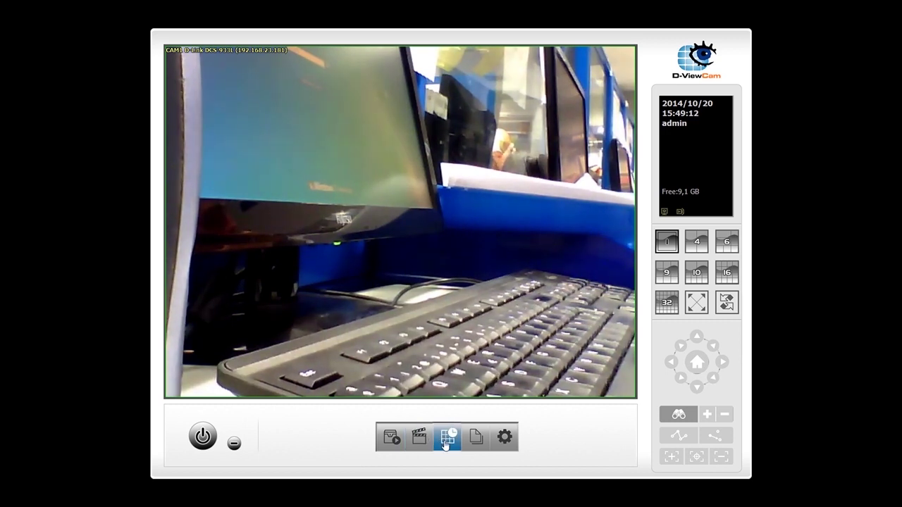
Set the DCS-933L's Day Mode recording window to run from 02:00 to 17:00
left_click(447, 438)
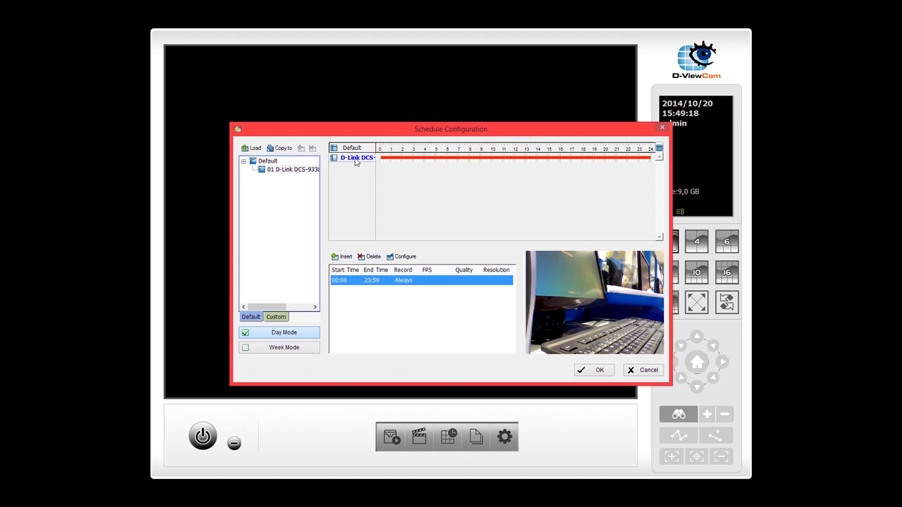
left_click(273, 350)
key("Down")
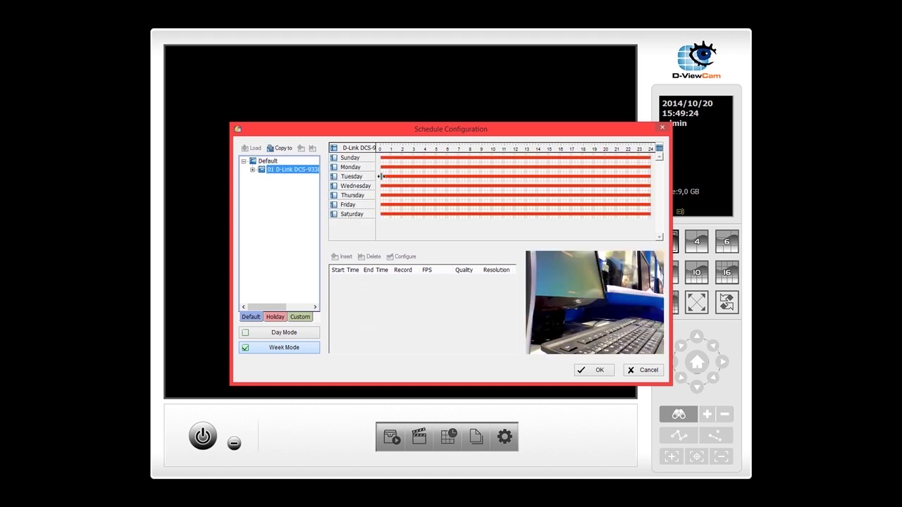
mouse_move(381, 176)
left_mouse_down()
mouse_move(417, 176)
mouse_move(397, 167)
mouse_move(419, 189)
mouse_move(454, 196)
left_mouse_up()
left_click(465, 198)
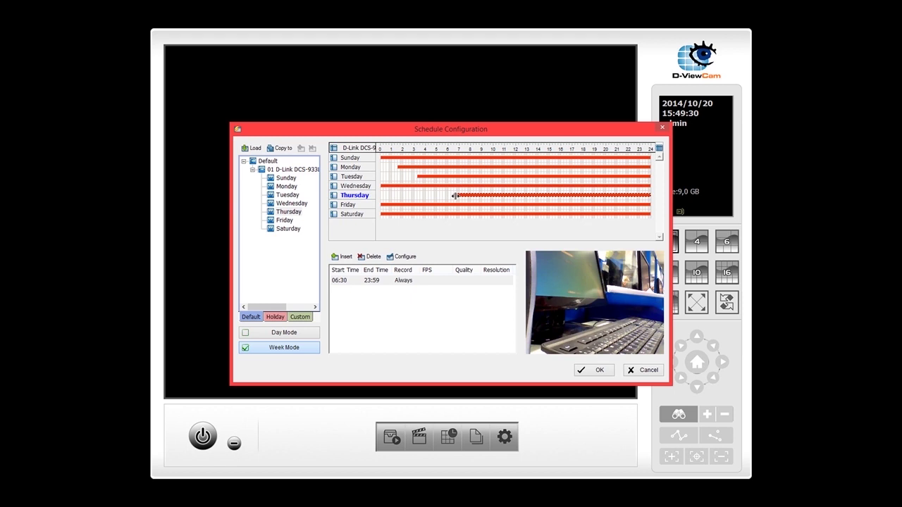
left_click(290, 336)
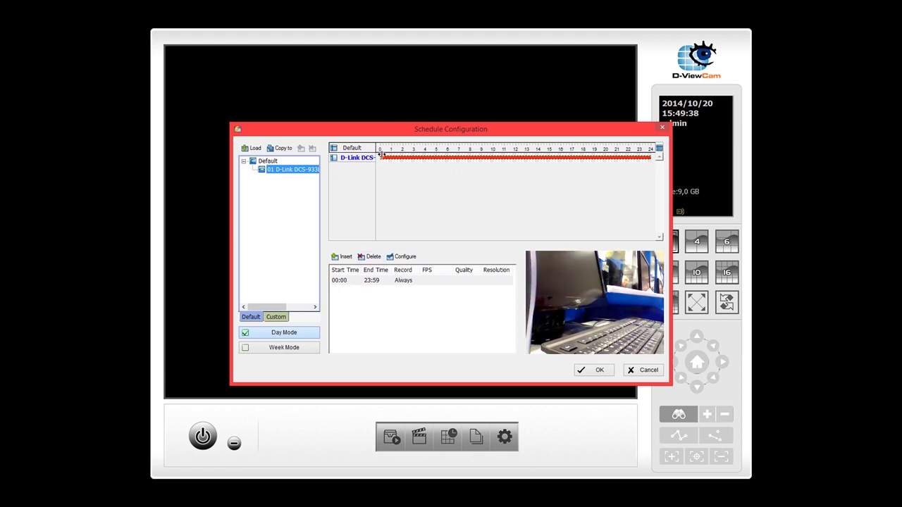
left_click_drag(379, 158, 402, 157)
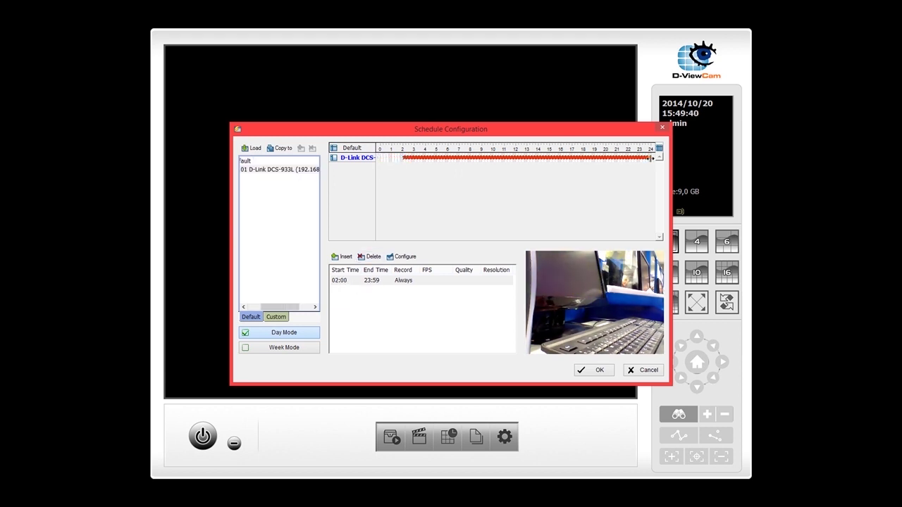
left_click_drag(650, 157, 571, 158)
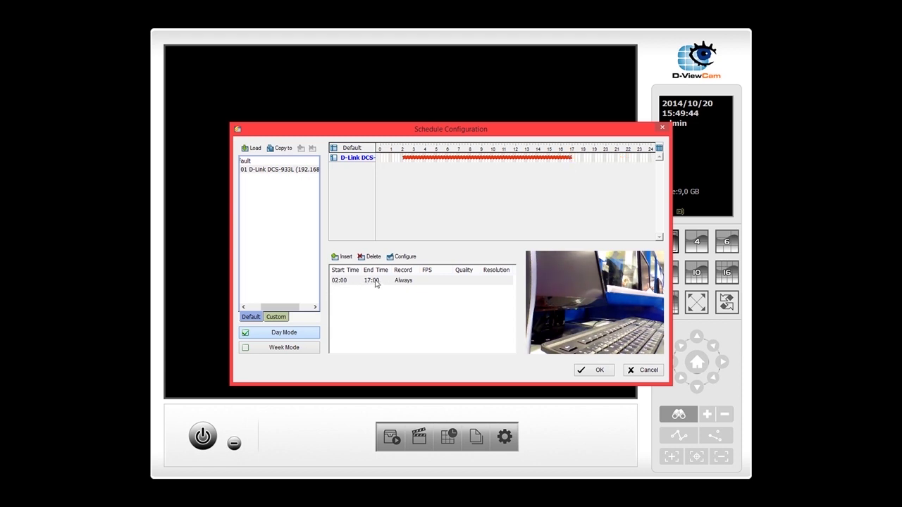
left_click(377, 283)
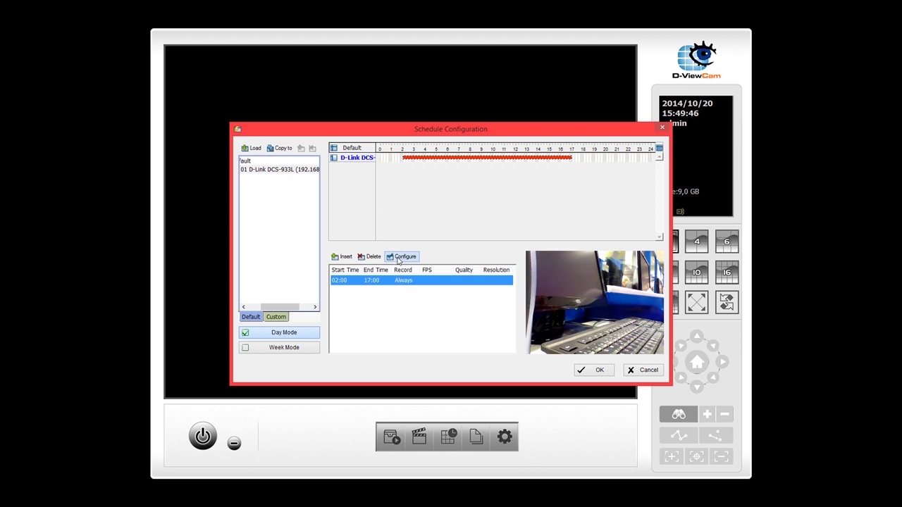
Set the schedule entry to record on motion 00:00–23:59 with High sensitivity and a full-frame detection area
left_click(399, 258)
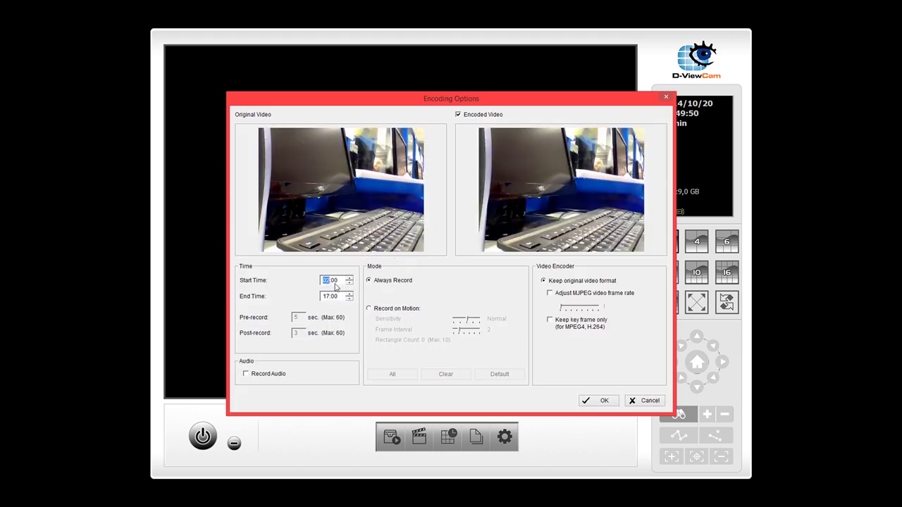
key("Down")
key("Down")
left_click(329, 297)
type("23")
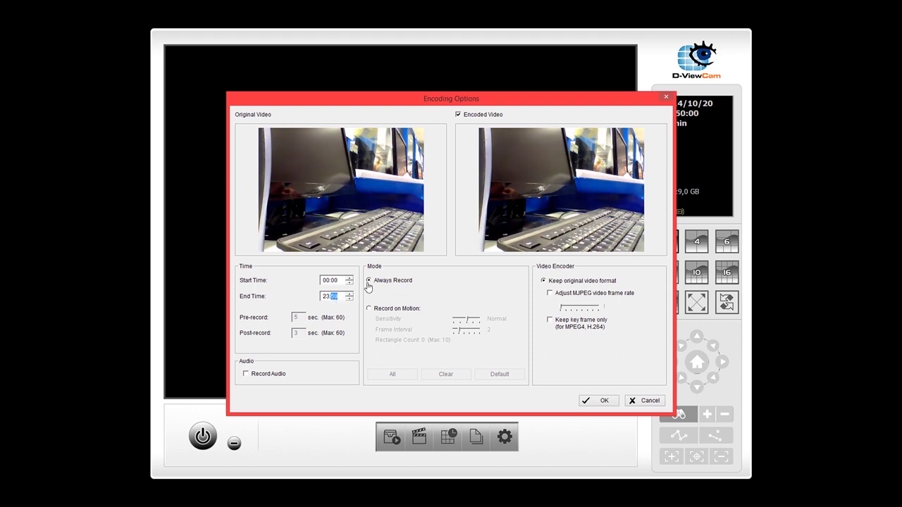
left_click(368, 309)
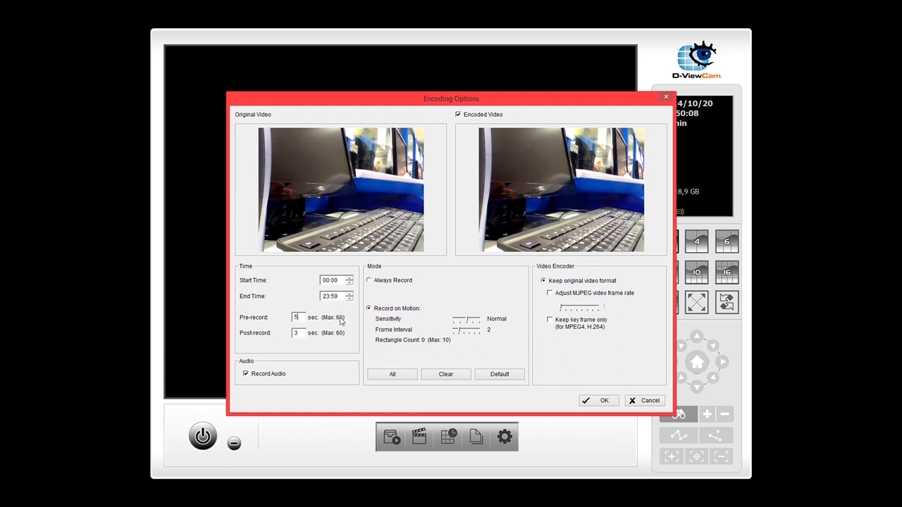
left_click(471, 321)
left_click_drag(264, 136, 428, 259)
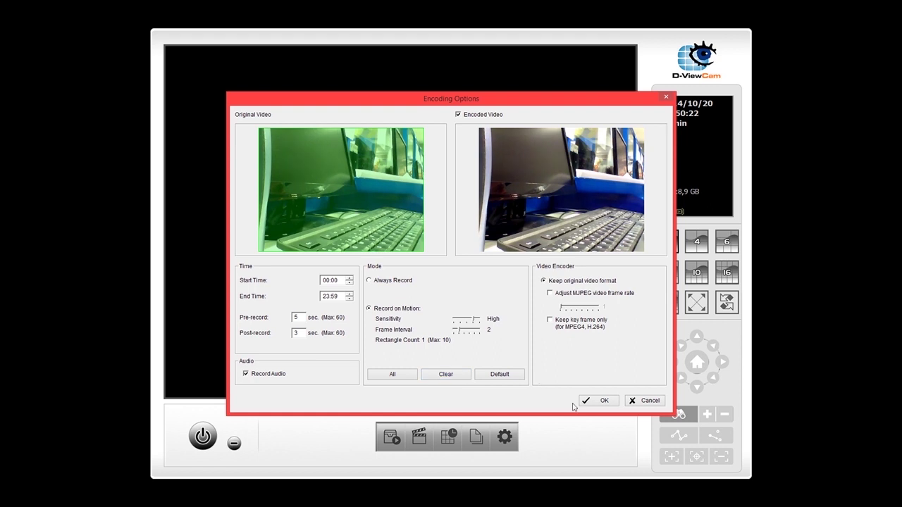
left_click(597, 401)
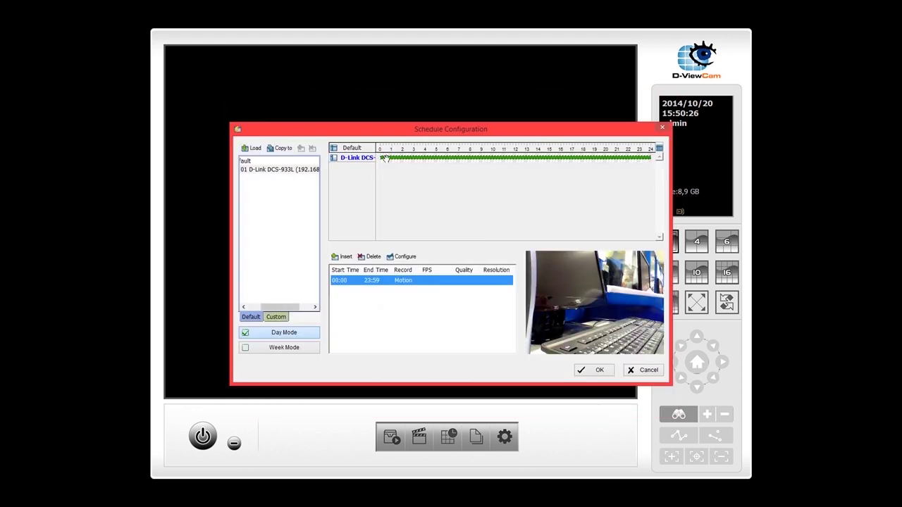
Save the all-day motion schedule and start the recording schedule
left_click(600, 374)
left_click(441, 271)
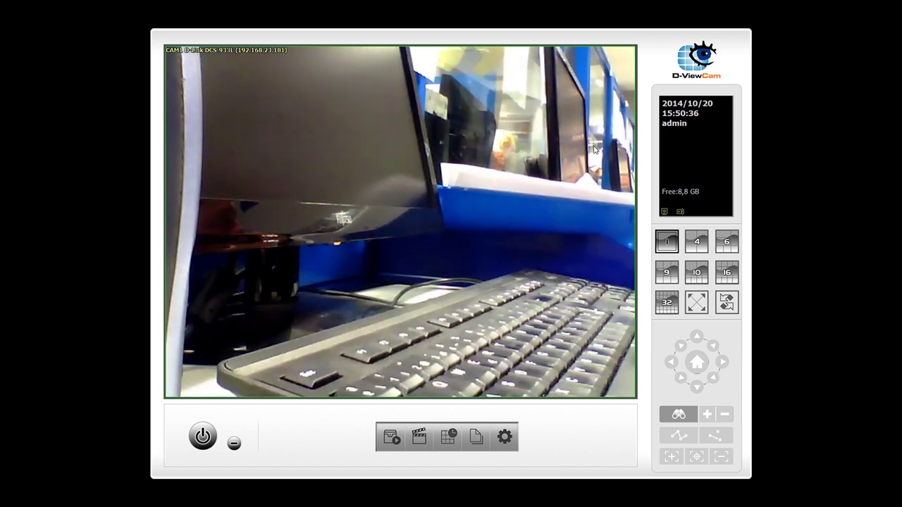
left_click(389, 438)
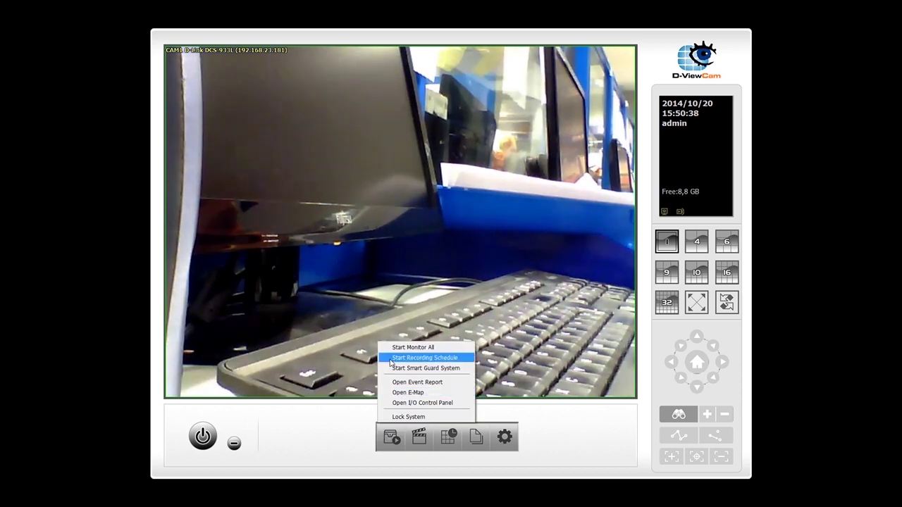
left_click(391, 363)
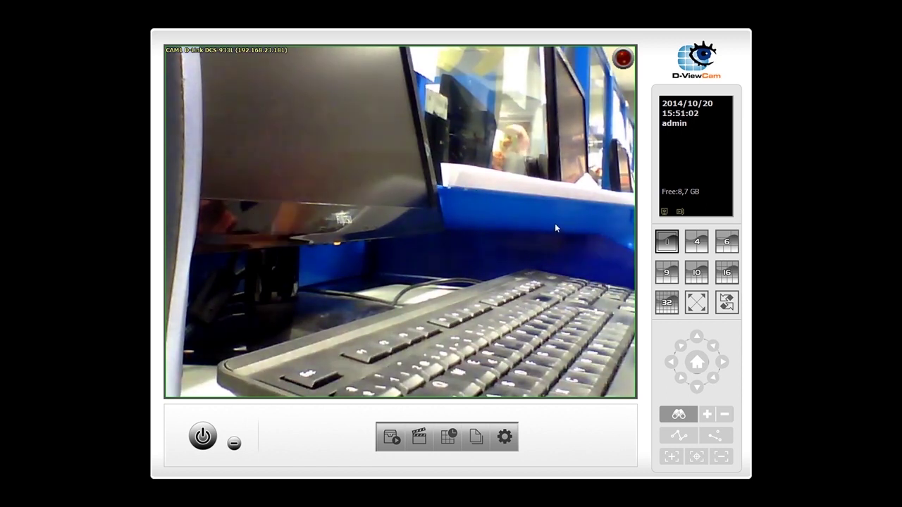
Drop the schedule entry's motion sensitivity from High to Normal and save the schedule
left_click(505, 437)
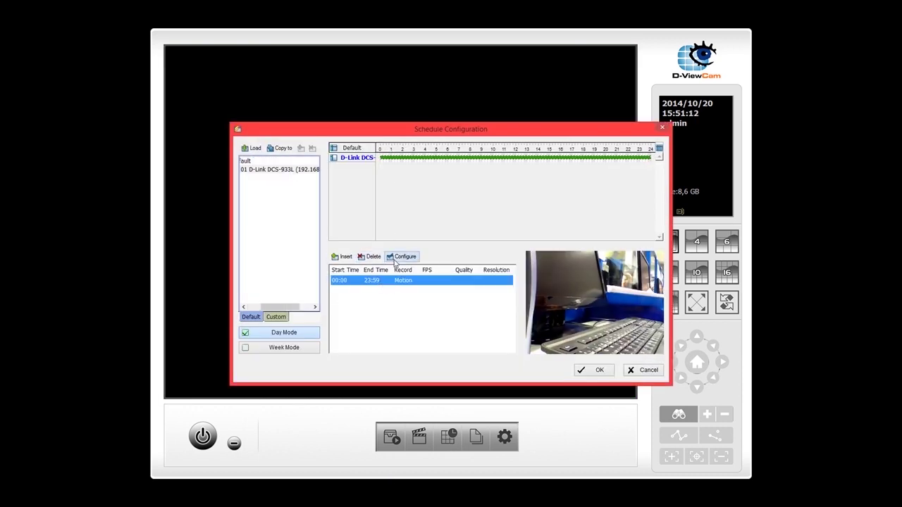
left_click(401, 257)
left_click_drag(474, 322, 466, 322)
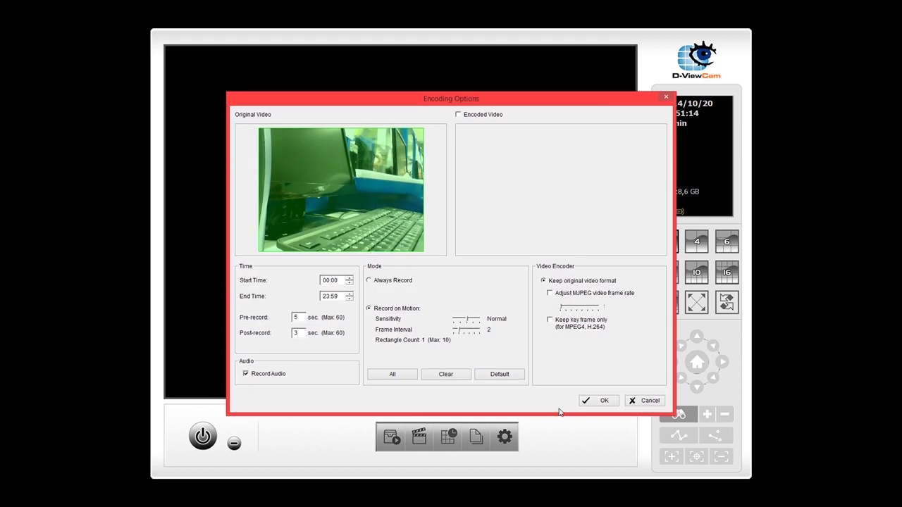
left_click(596, 402)
left_click(598, 373)
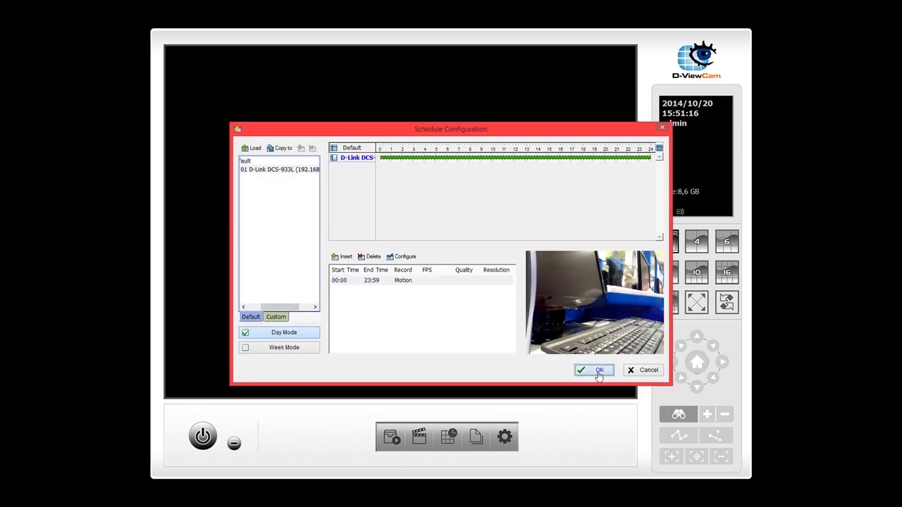
left_click(444, 268)
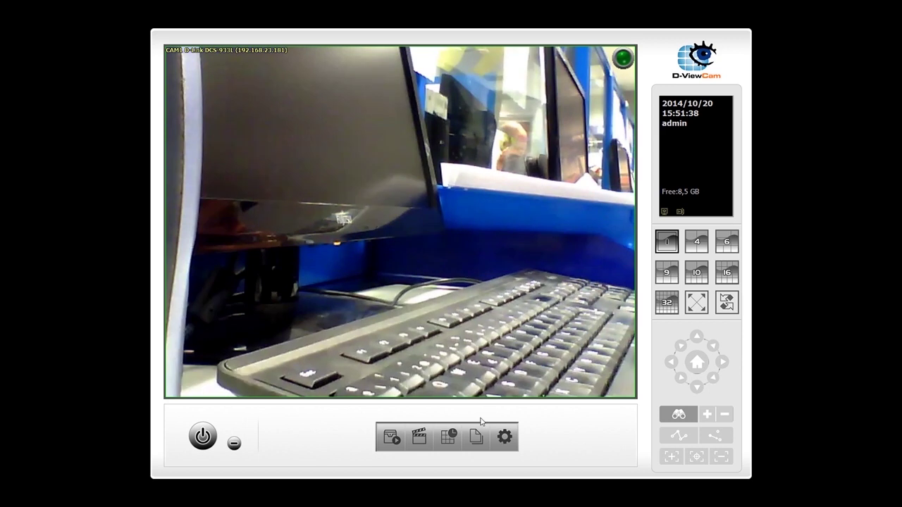
Load the camera's 20 October recordings for playback starting at 15:44:46
left_click(419, 437)
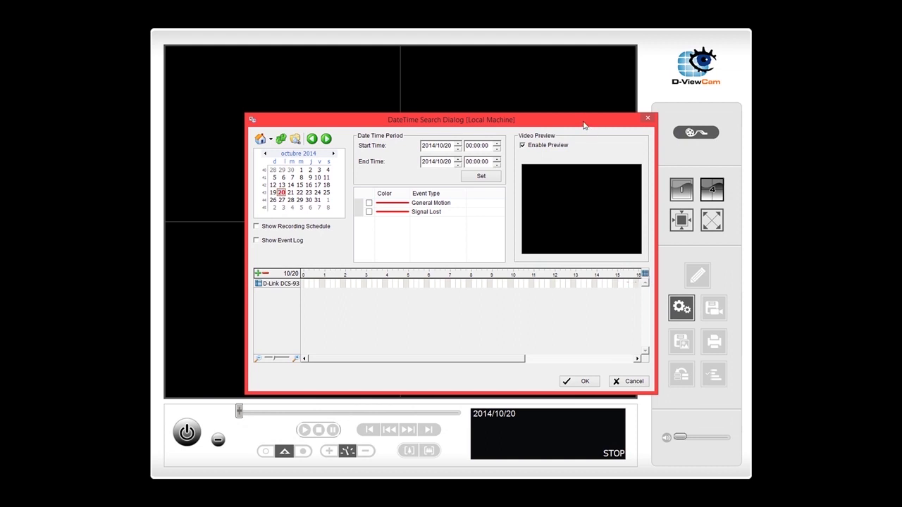
left_click_drag(584, 125, 543, 102)
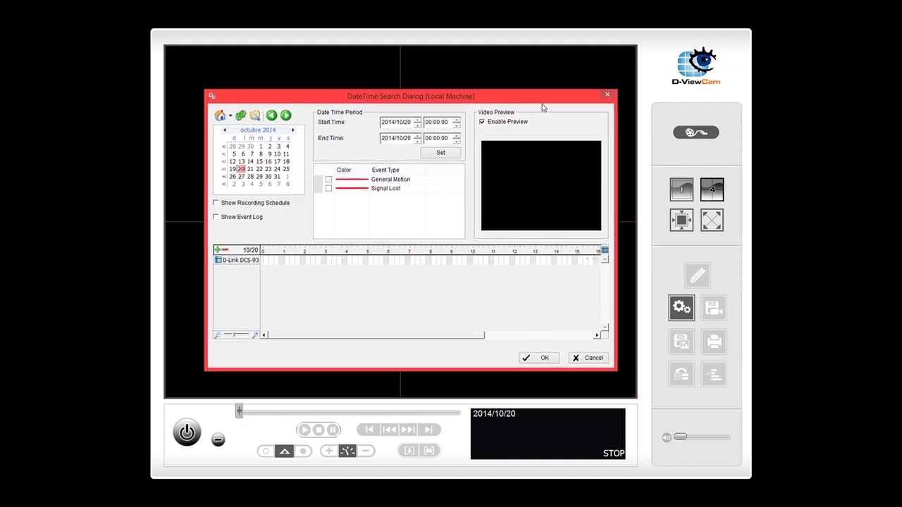
left_click(595, 261)
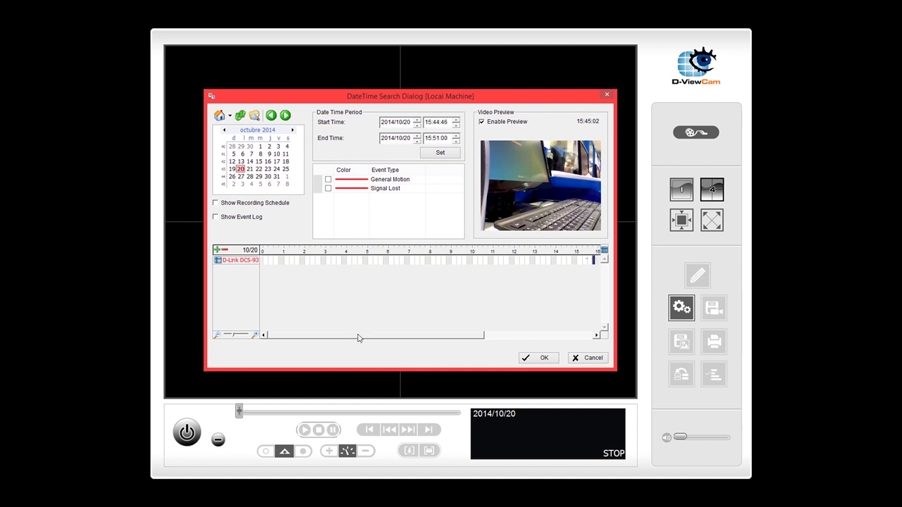
left_click_drag(358, 338, 430, 338)
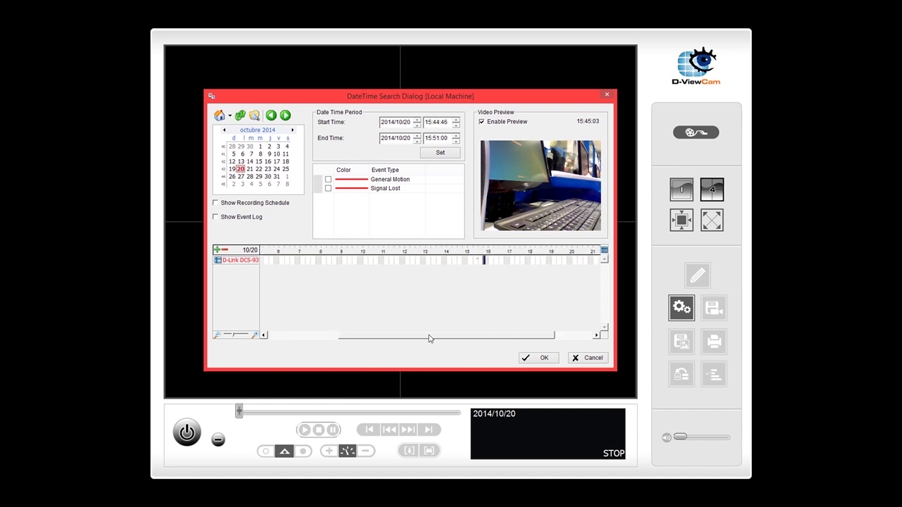
left_click(475, 261)
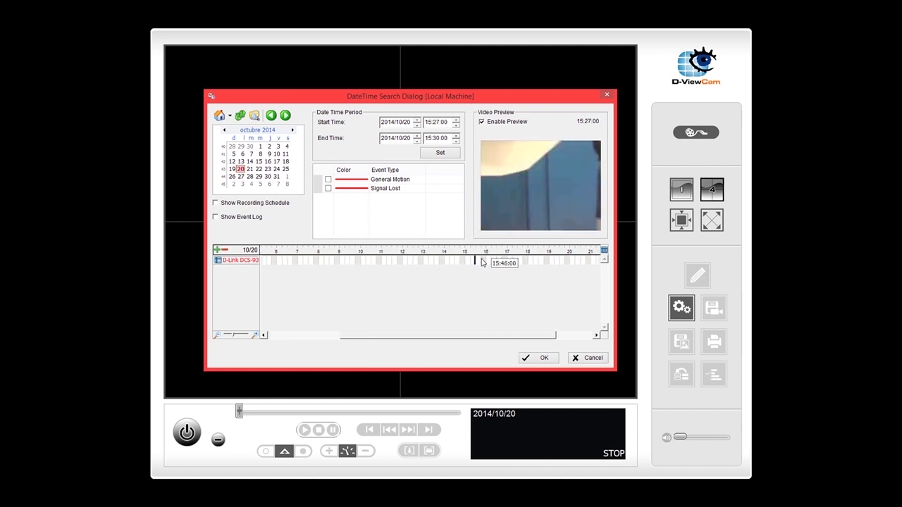
left_click(484, 262)
left_click(485, 262)
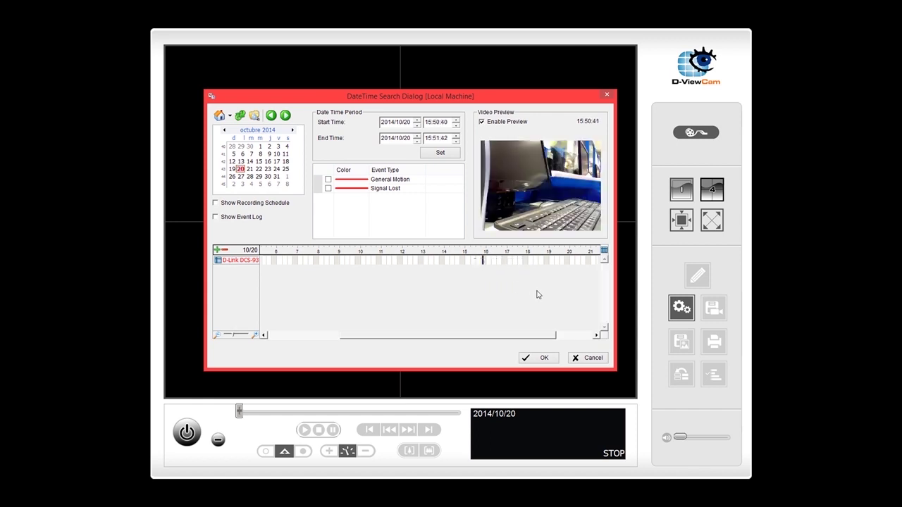
left_click(480, 260)
left_click(544, 356)
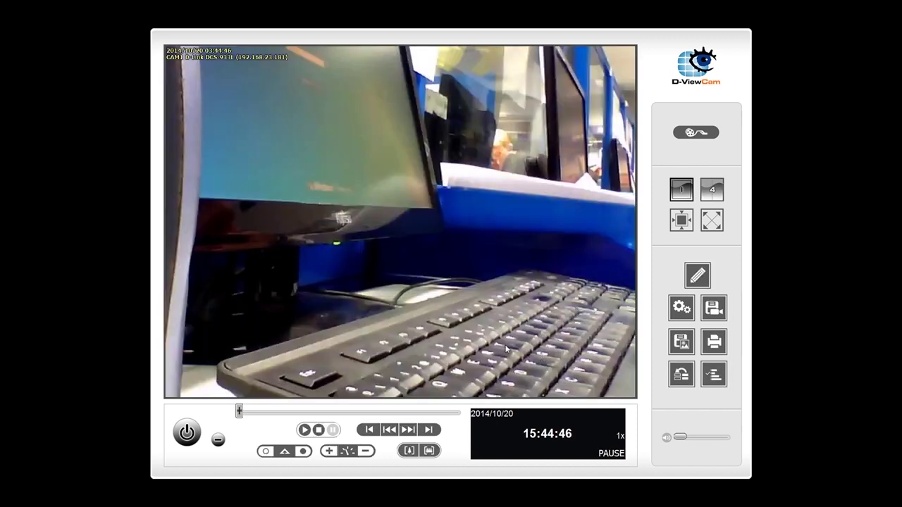
Play the recorded footage, skim ahead to about 15:47, then stop playback
left_click(305, 431)
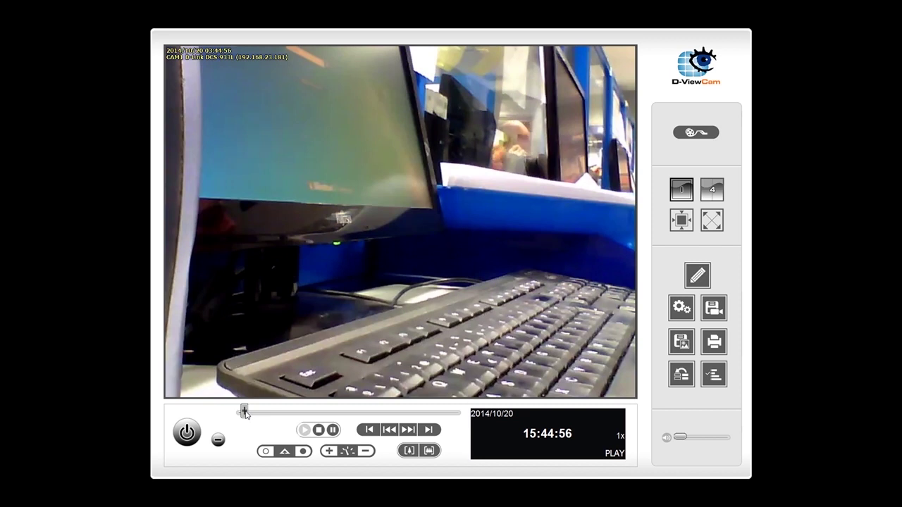
left_click_drag(247, 414, 424, 414)
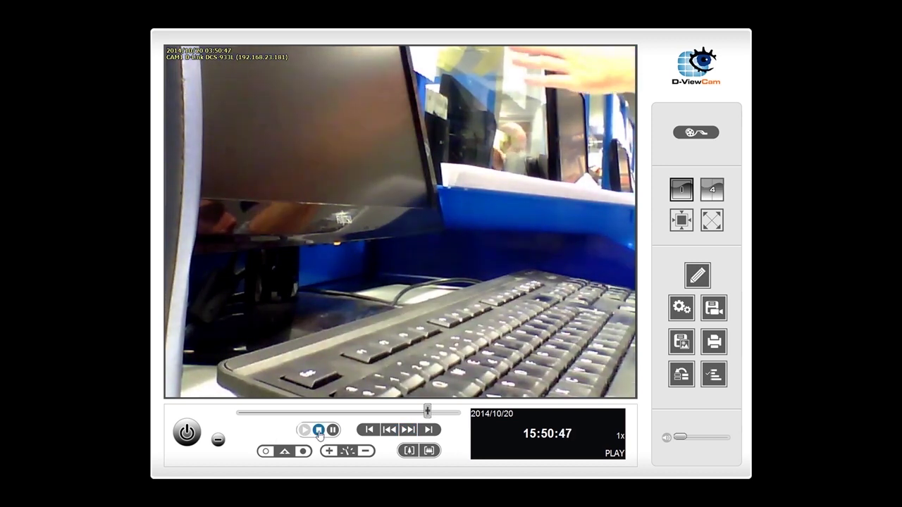
left_click(319, 431)
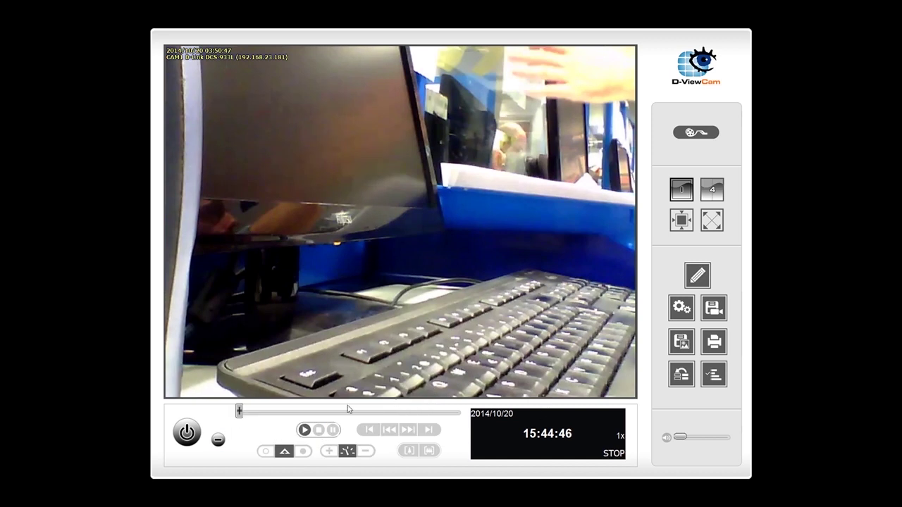
Mark 15:50:41 as the clip start and 15:51:29 as the clip end
left_click_drag(241, 413, 412, 418)
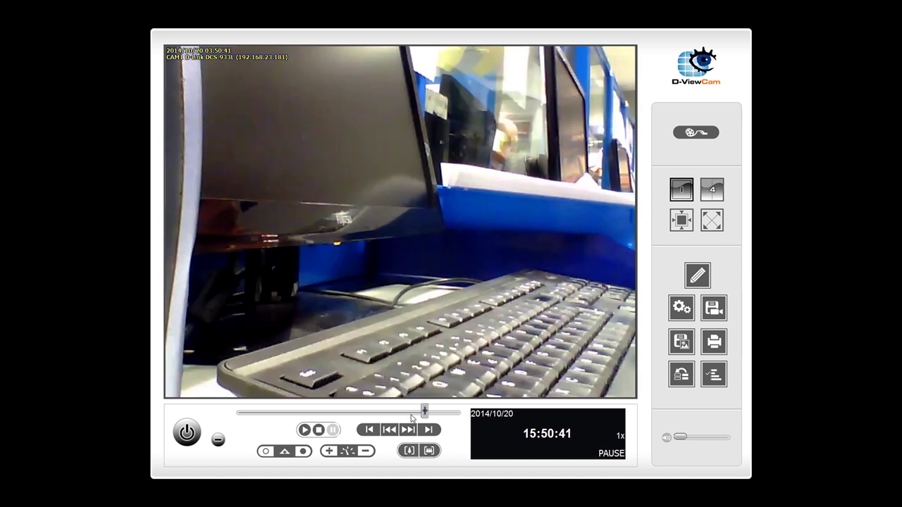
left_click(267, 452)
left_click_drag(432, 417, 455, 417)
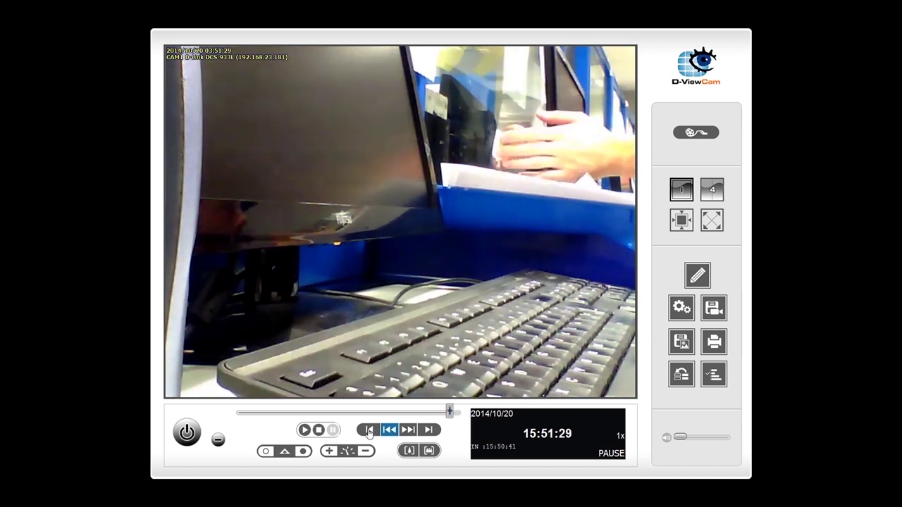
left_click(303, 451)
Set the export destination to 'test record' on the Desktop
left_click(712, 312)
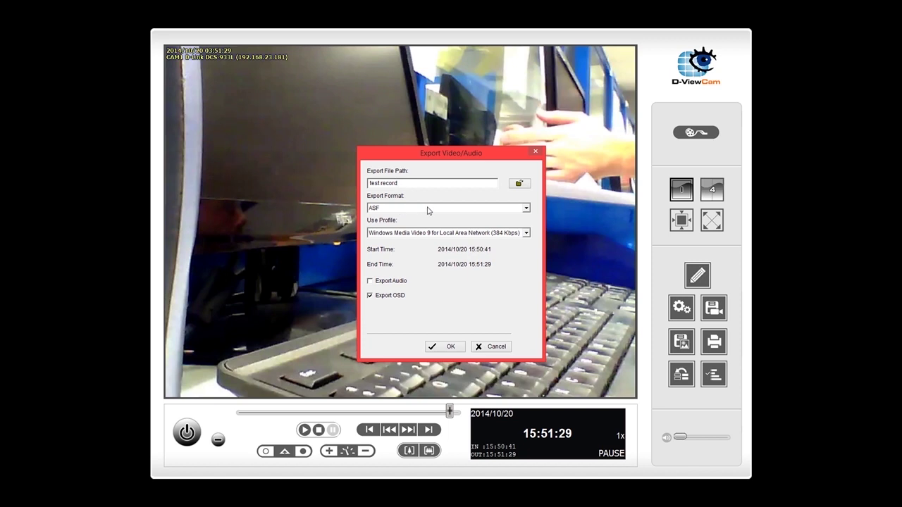
left_click(522, 185)
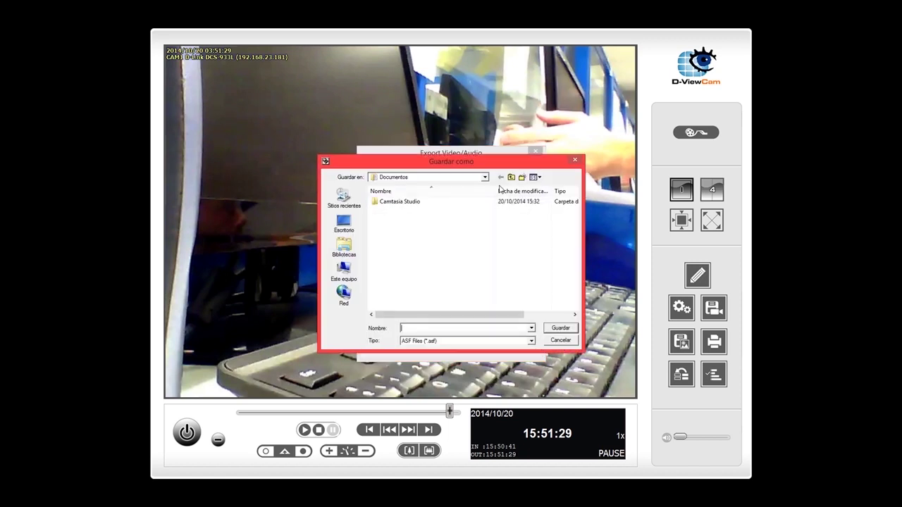
left_click(344, 224)
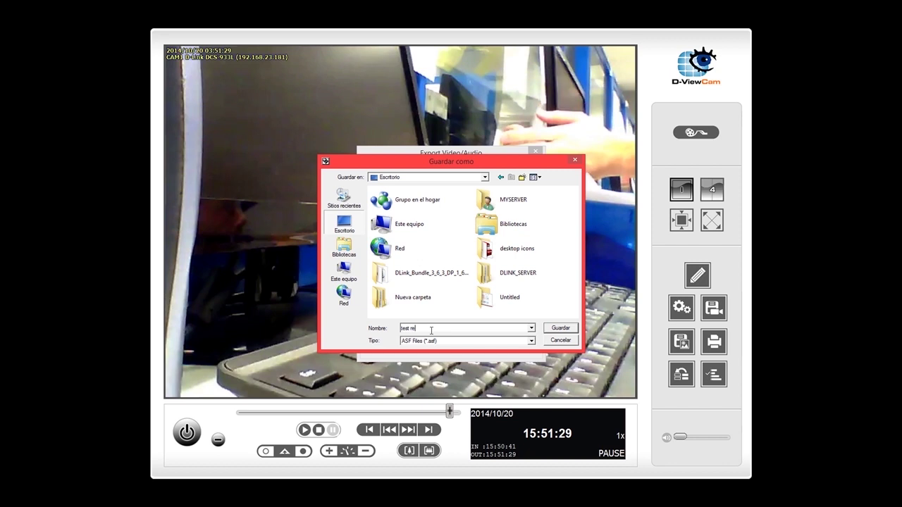
left_click(531, 341)
left_click(524, 348)
left_click(560, 328)
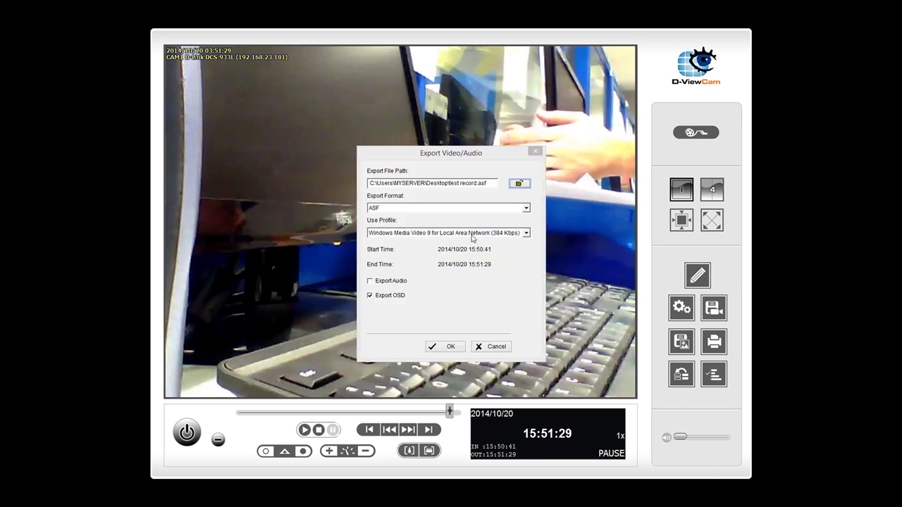
Export the clip as AVI (original format) with audio, accepting the playback warning
left_click(430, 209)
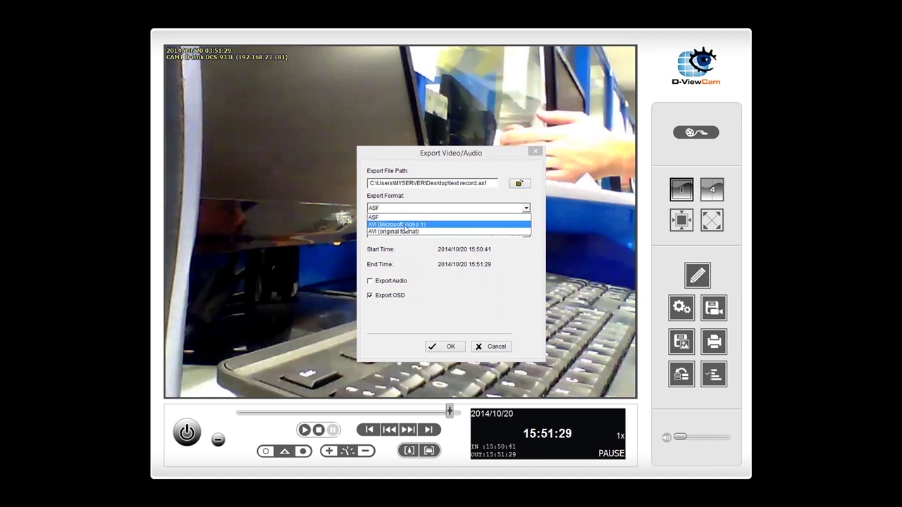
left_click(401, 232)
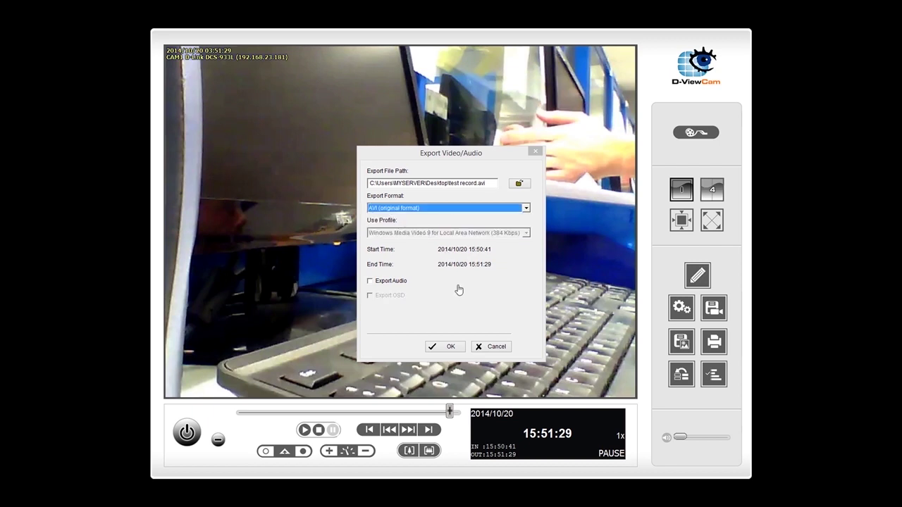
left_click(369, 282)
left_click(440, 347)
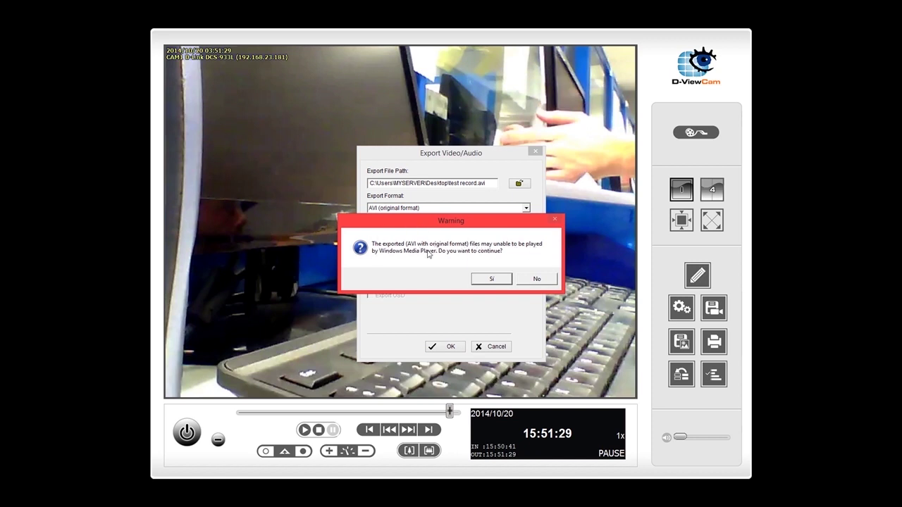
left_click(485, 280)
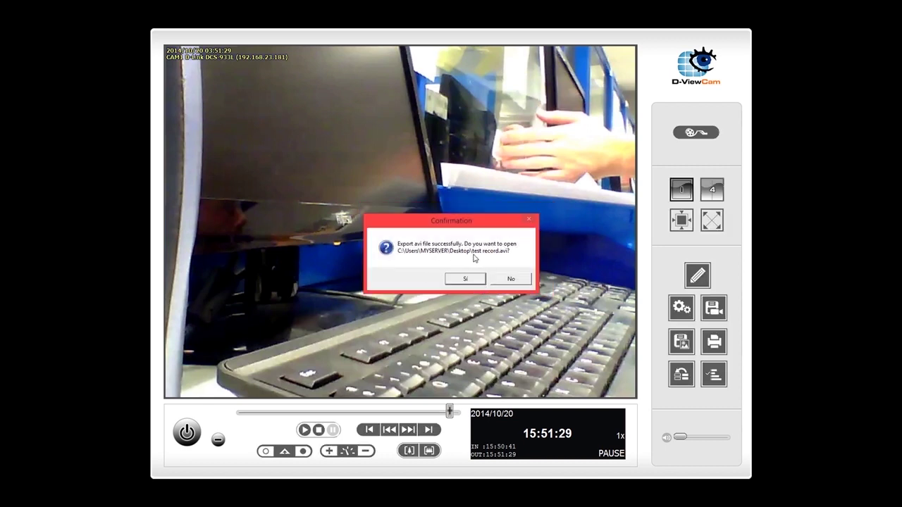
Decline opening the export, close the playback window and minimize D-ViewCam
left_click(512, 280)
left_click(218, 443)
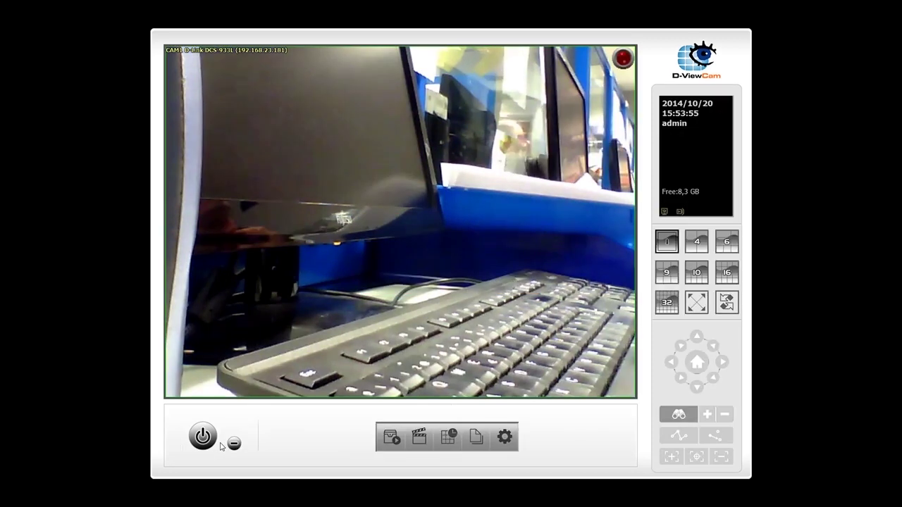
left_click(233, 439)
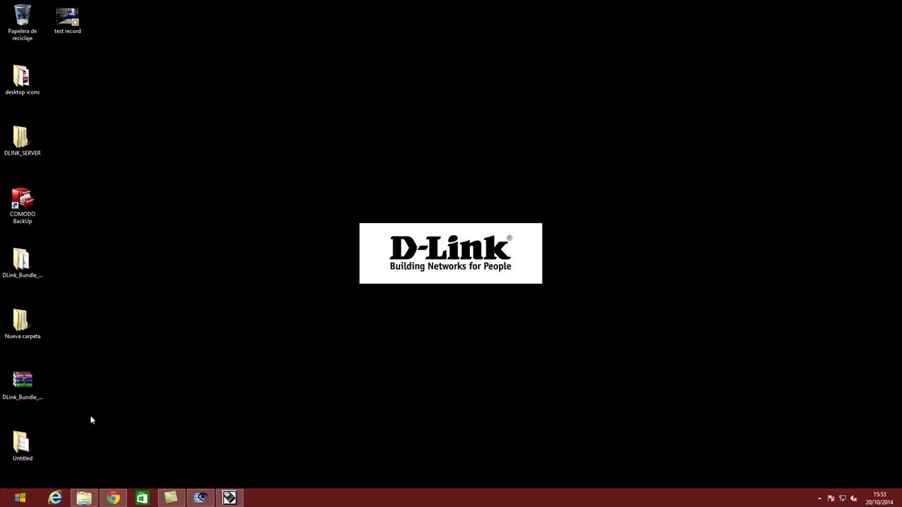
Open the desktop's test record video with Windows Media Player
left_click_drag(67, 19, 368, 146)
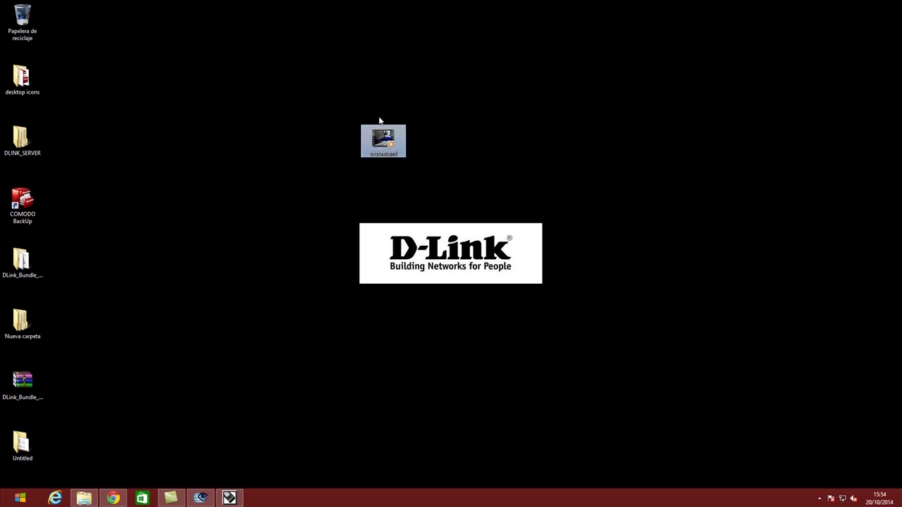
right_click(379, 141)
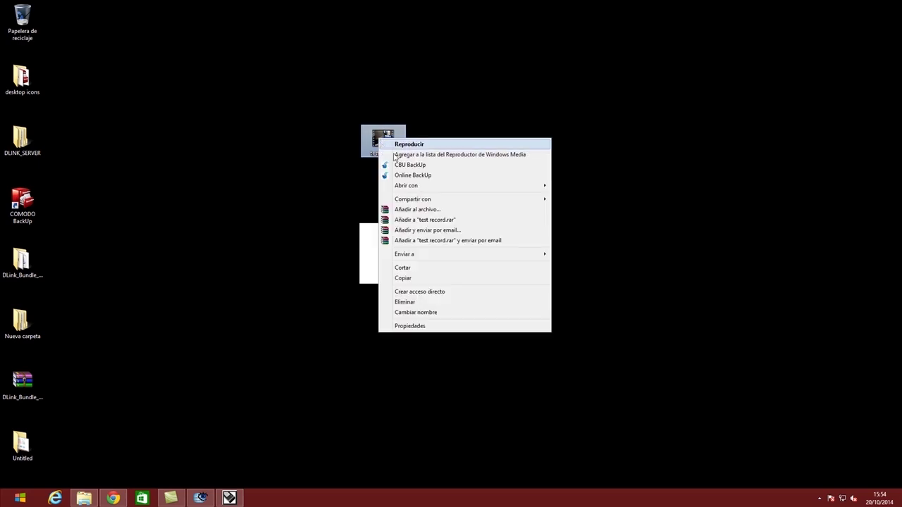
mouse_move(468, 191)
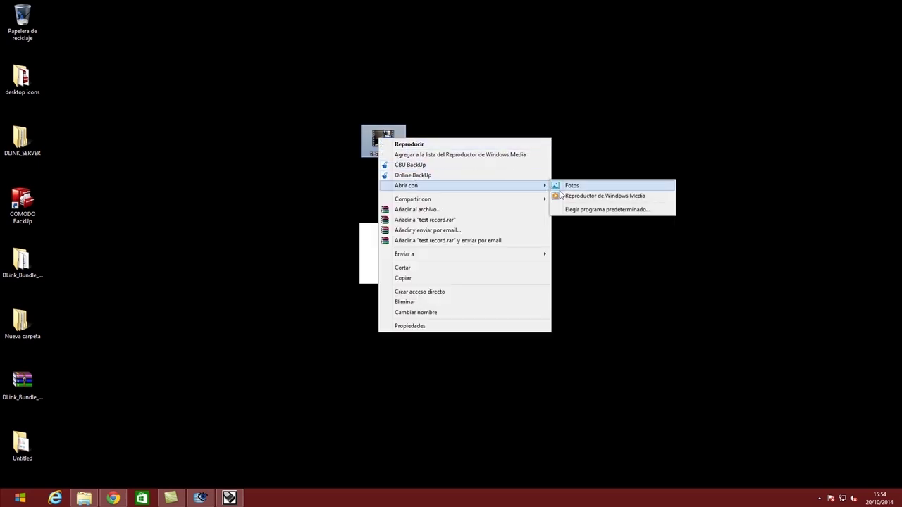
left_click(585, 195)
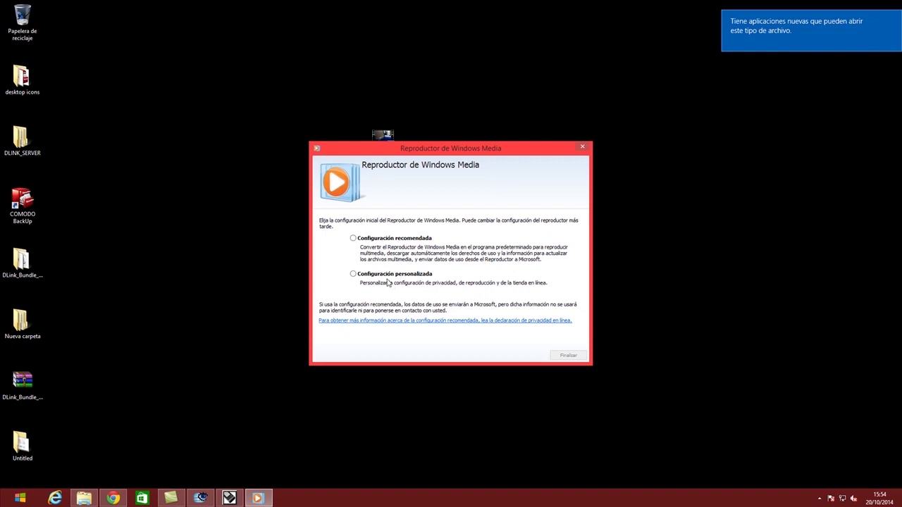
Complete Windows Media Player's first-run setup using the recommended settings
left_click(401, 241)
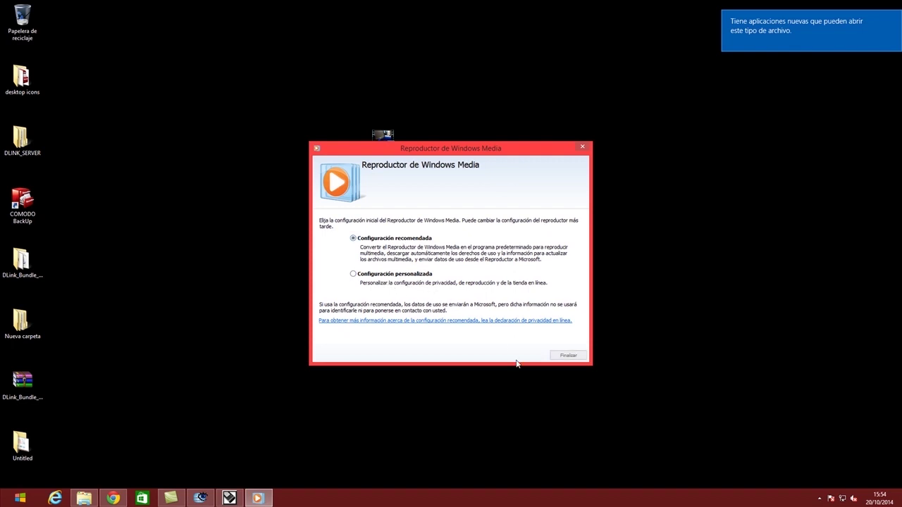
left_click(569, 355)
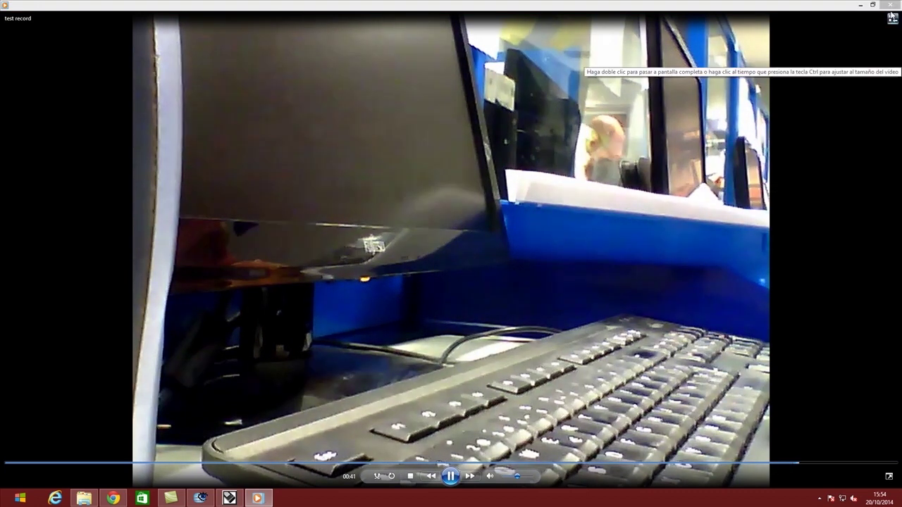
Close the player, stop D-ViewCam's recording schedule, and bring up Event and Action configuration
key("alt+F4")
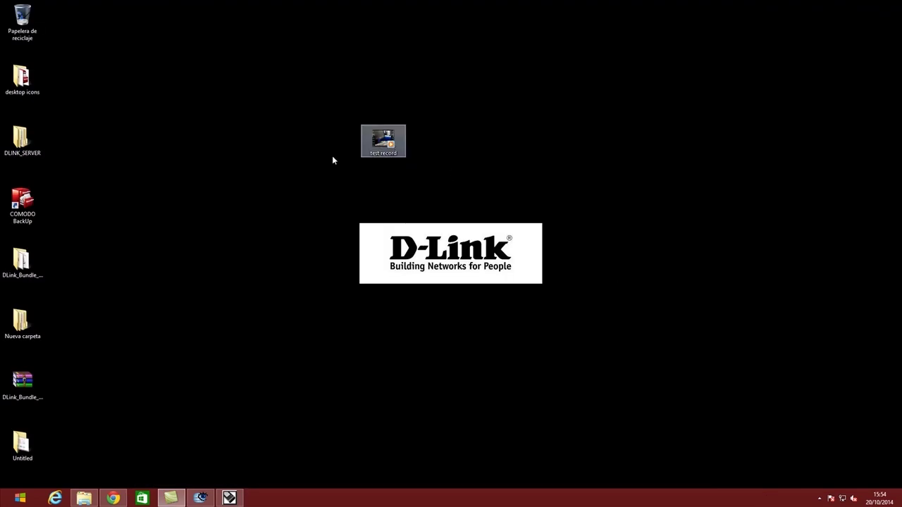
left_click(202, 500)
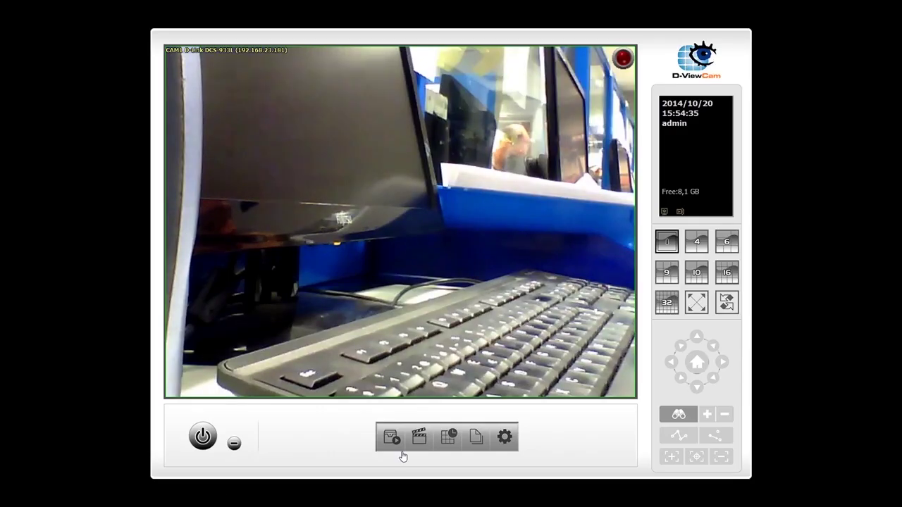
left_click(392, 442)
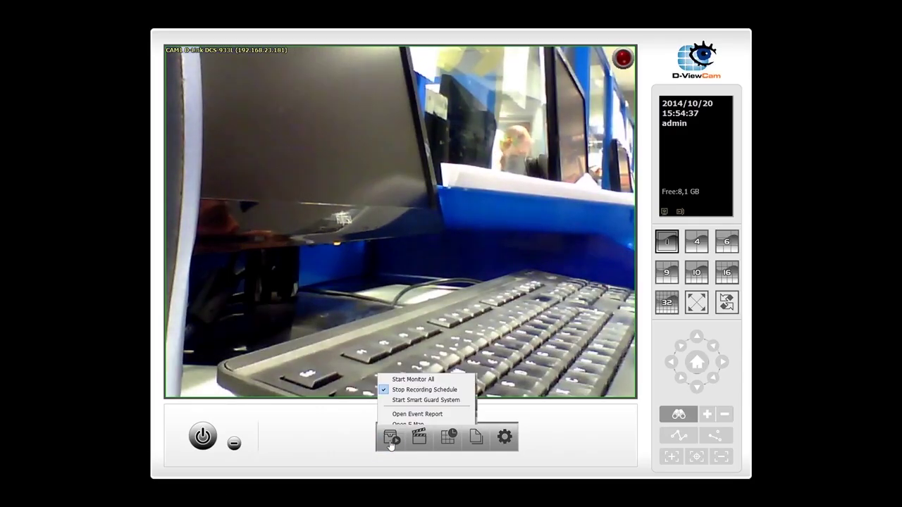
left_click(396, 360)
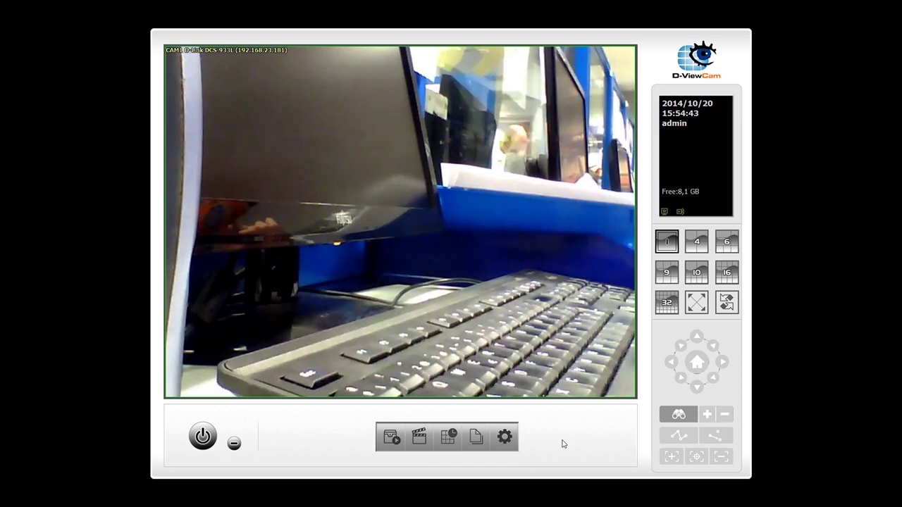
left_click(477, 436)
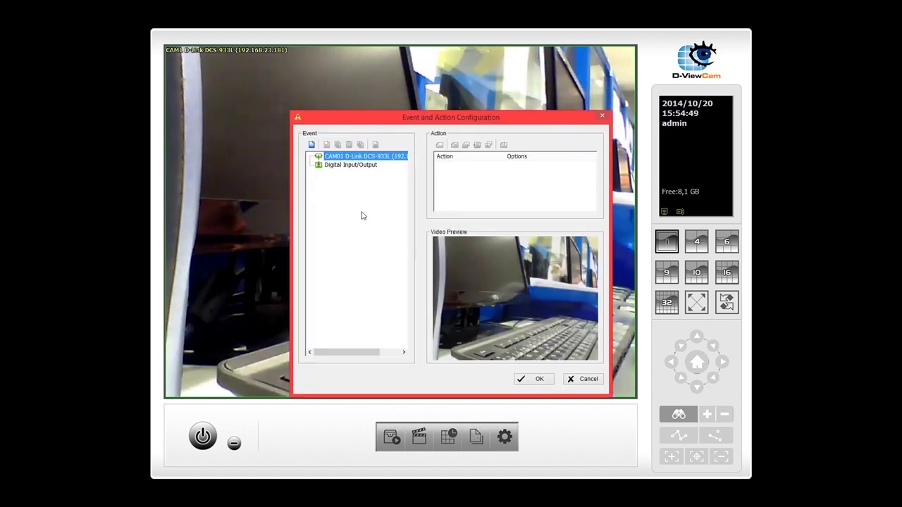
Add a General Motion 1 event for camera CAM01
left_click(338, 167)
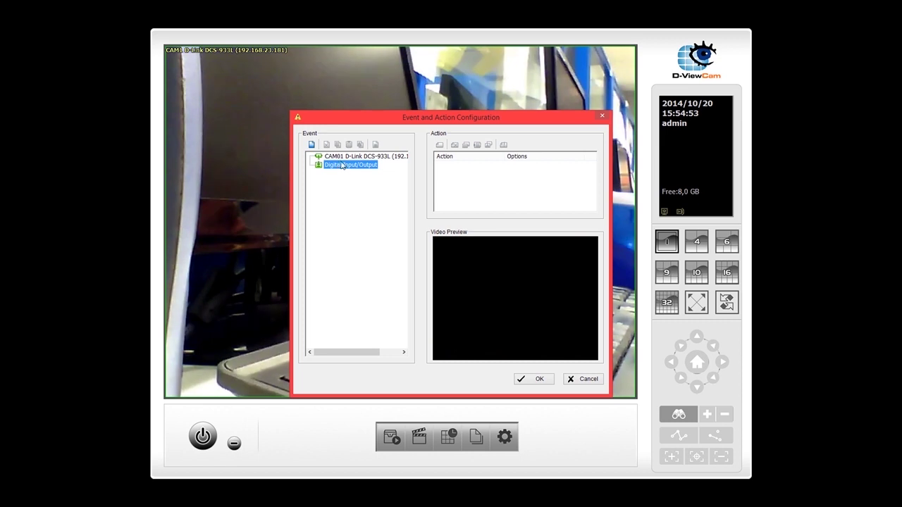
left_click(342, 158)
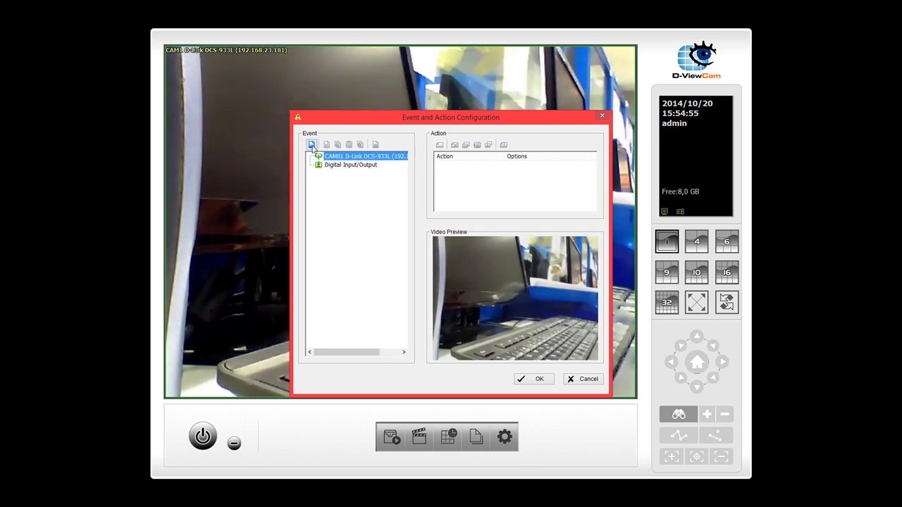
left_click(311, 146)
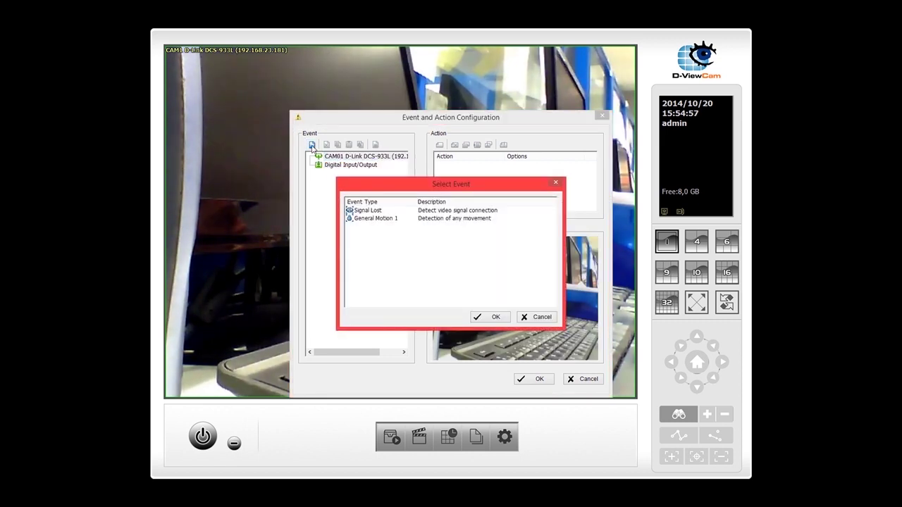
left_click(369, 220)
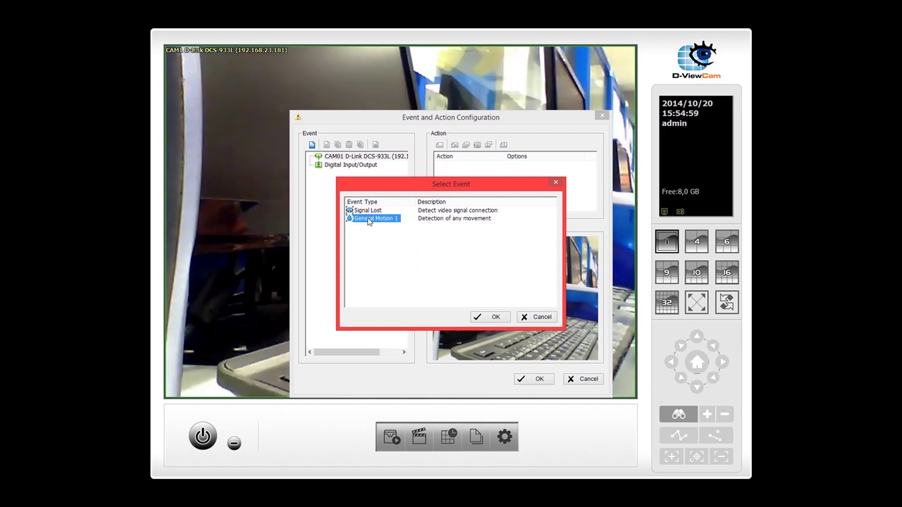
double_click(368, 220)
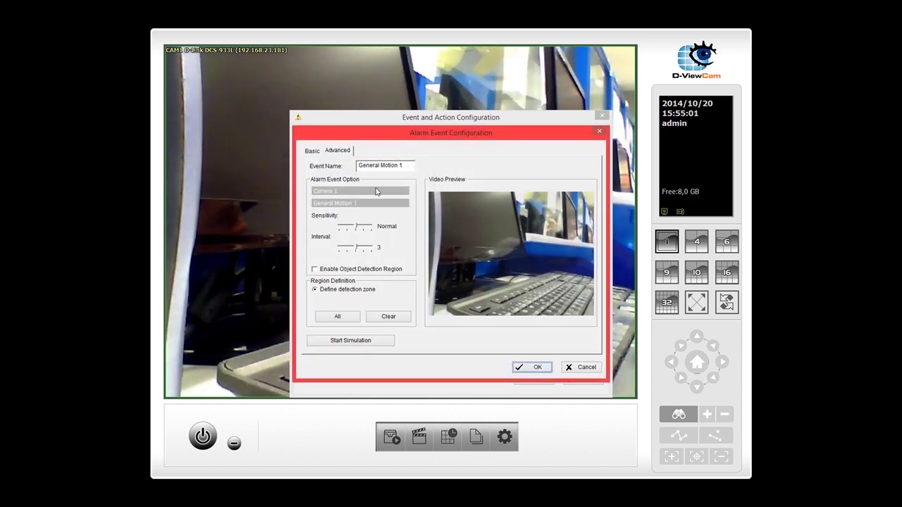
Rename the event 'test allarm' and start its trial simulation despite the empty region
left_click_drag(407, 165, 334, 164)
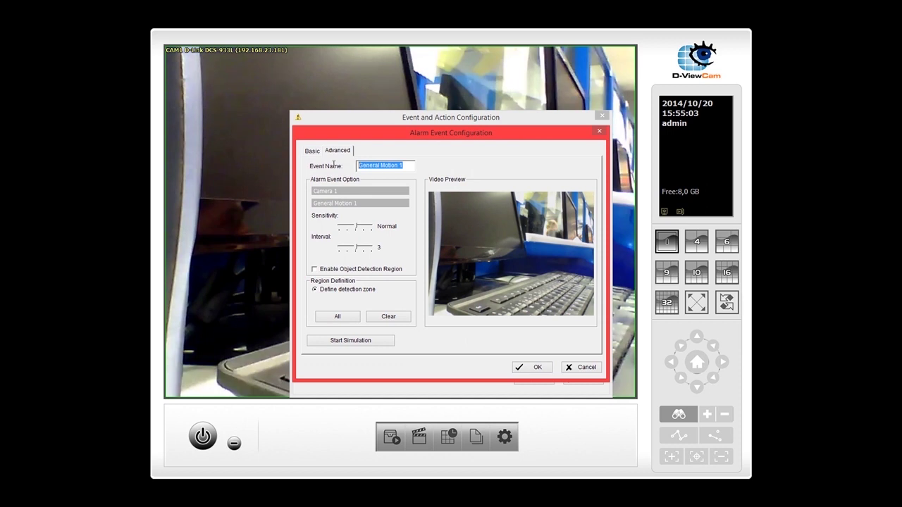
type("tes")
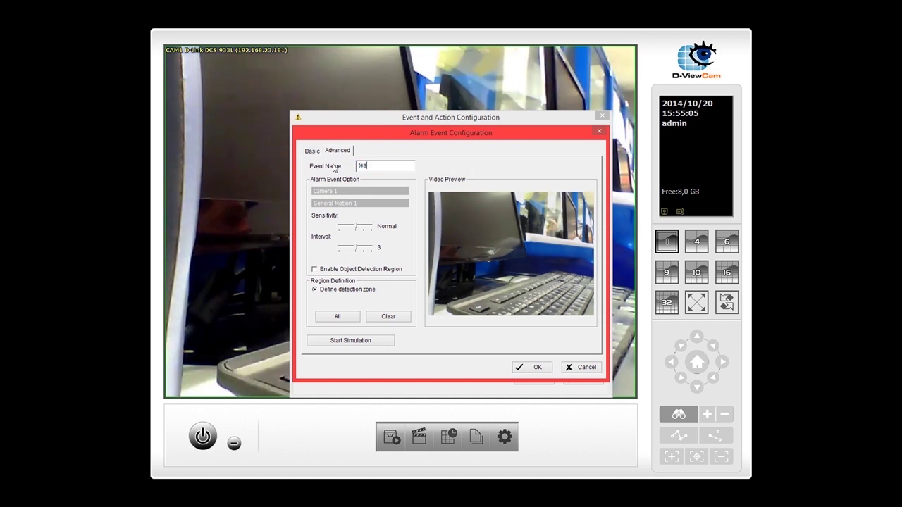
type("t allarm")
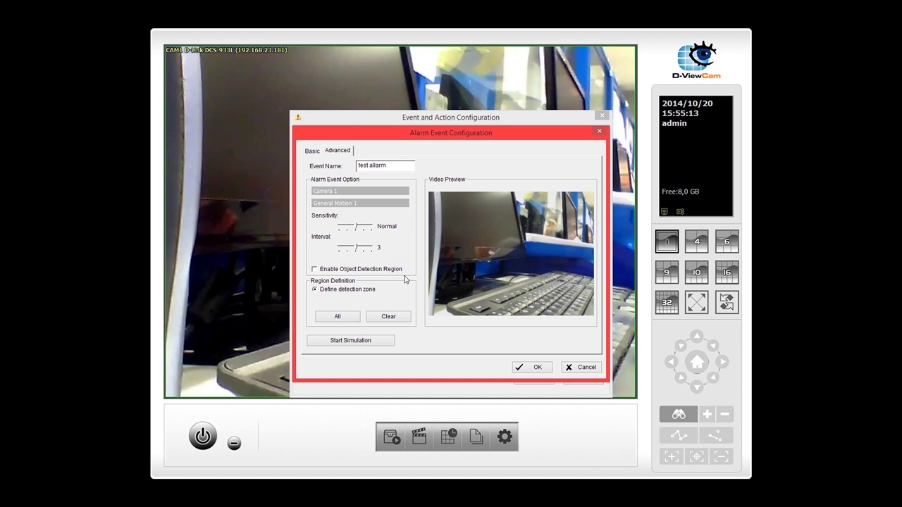
left_click(368, 340)
left_click(486, 278)
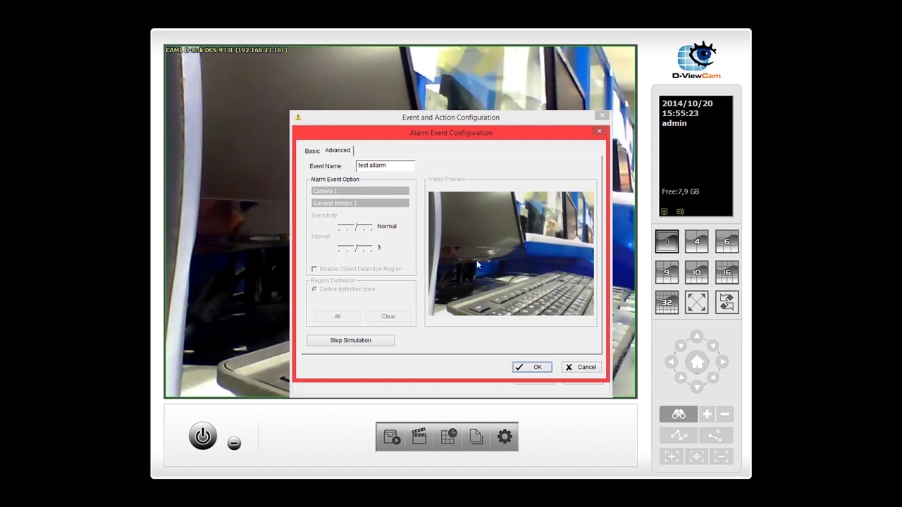
Stop the simulation, define Region 1 on the preview, and subtract the upper-left monitor screen
left_click(381, 341)
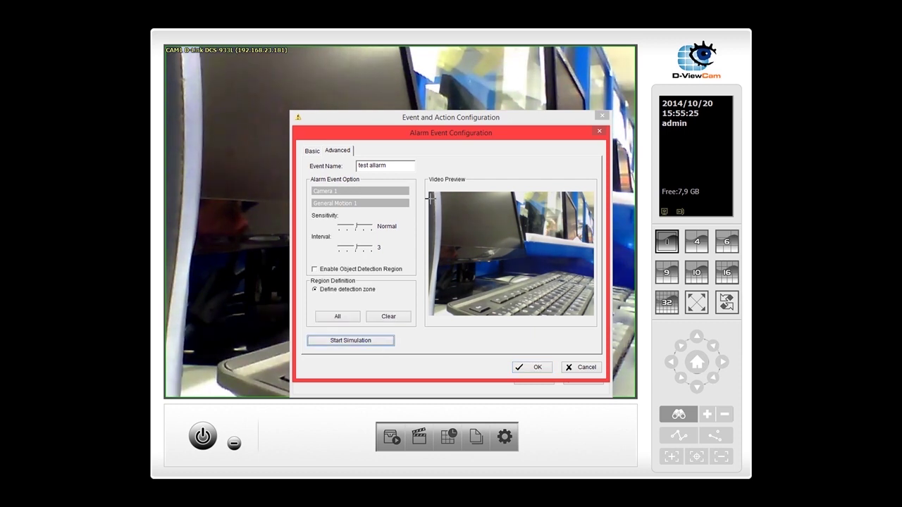
left_click(439, 265)
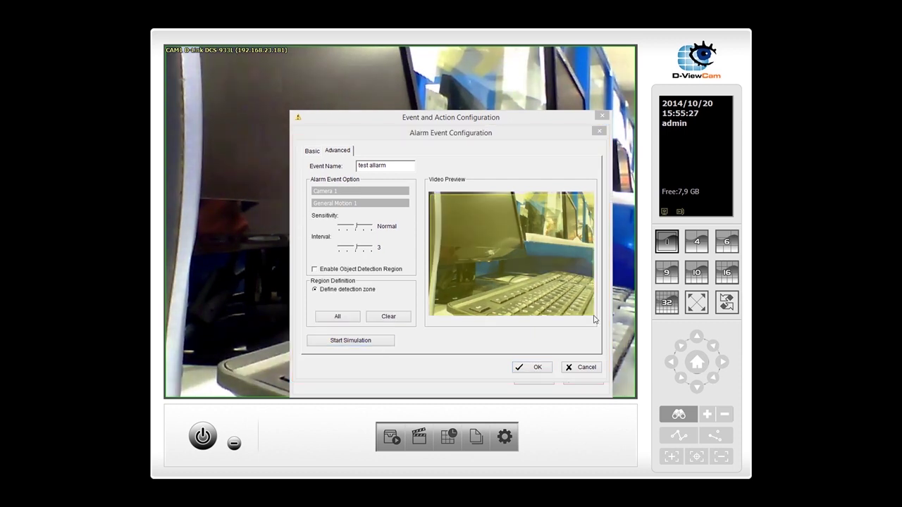
left_click(399, 259)
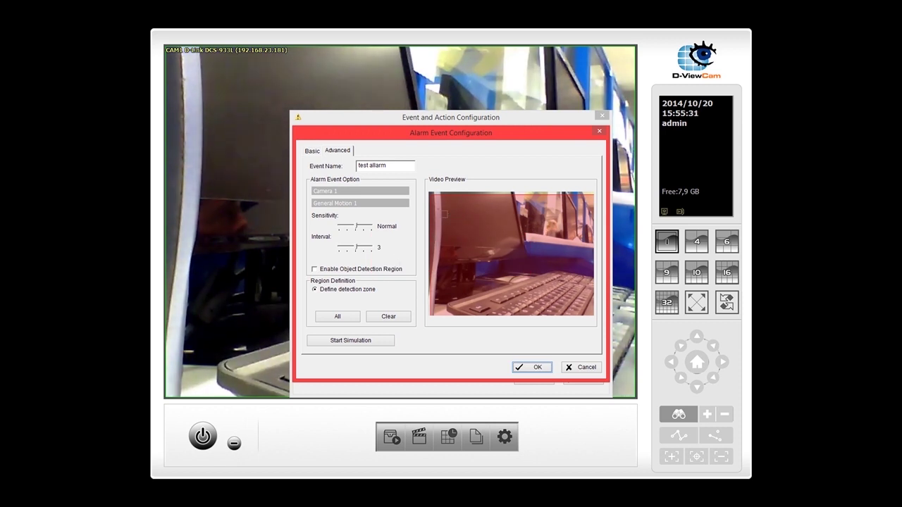
left_click_drag(439, 209, 515, 251)
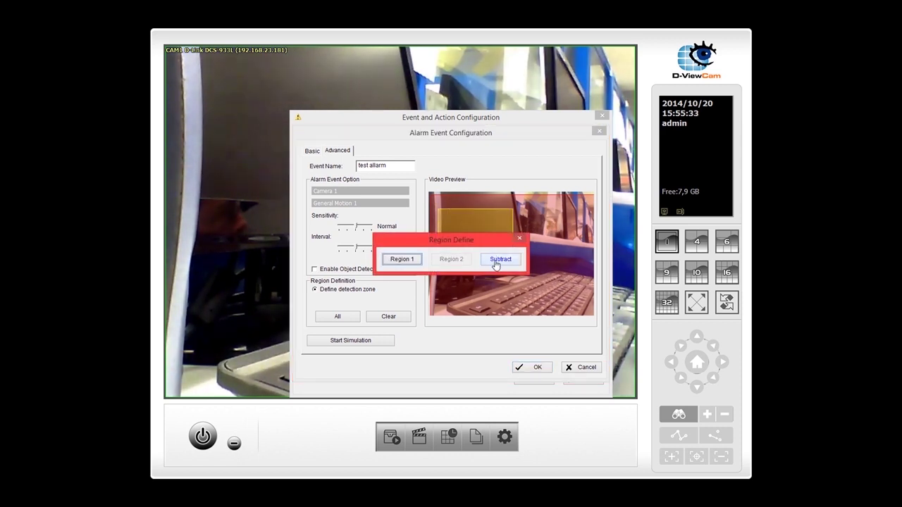
left_click(496, 261)
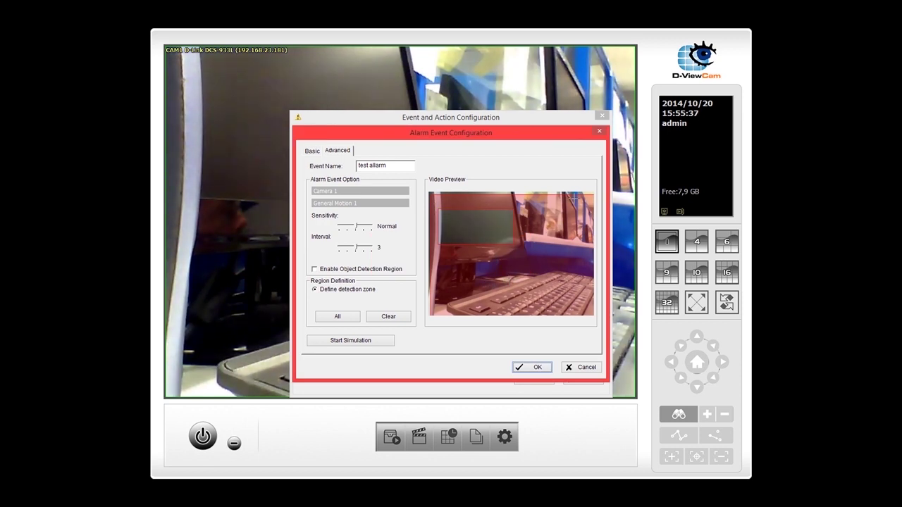
Subtract two areas at the top-right corner from Region 1, then restart the motion simulation
left_click_drag(558, 195, 594, 256)
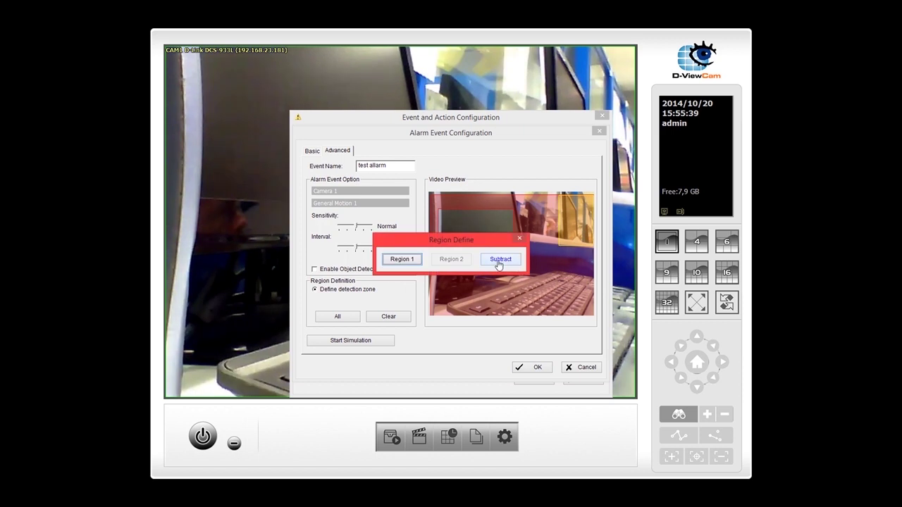
left_click(499, 261)
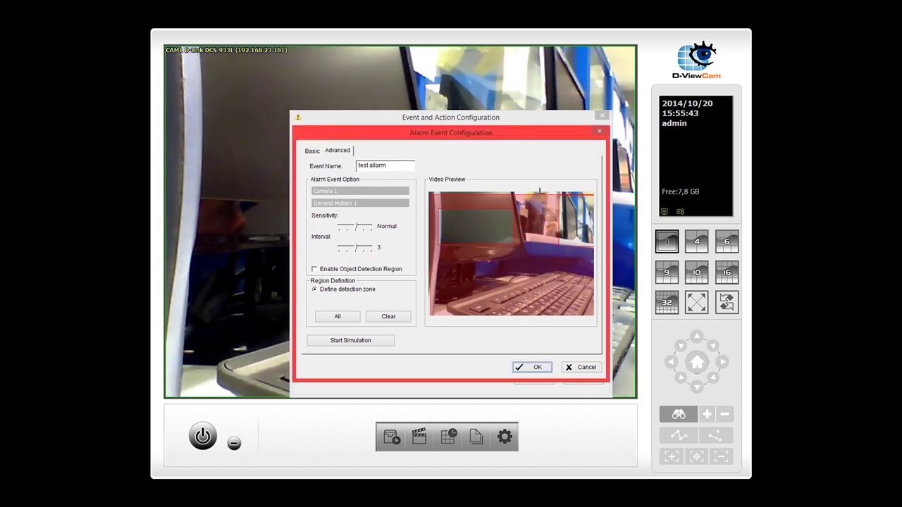
left_click_drag(540, 191, 571, 216)
left_click(499, 260)
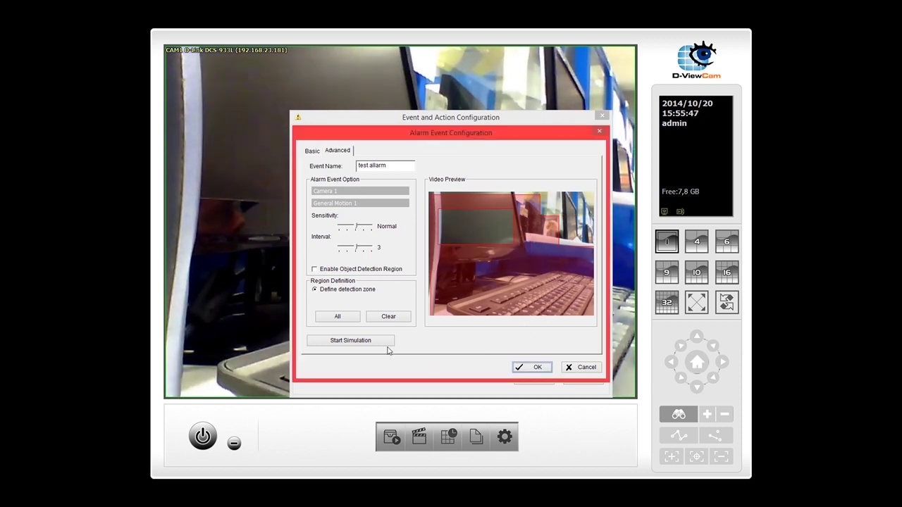
left_click(365, 342)
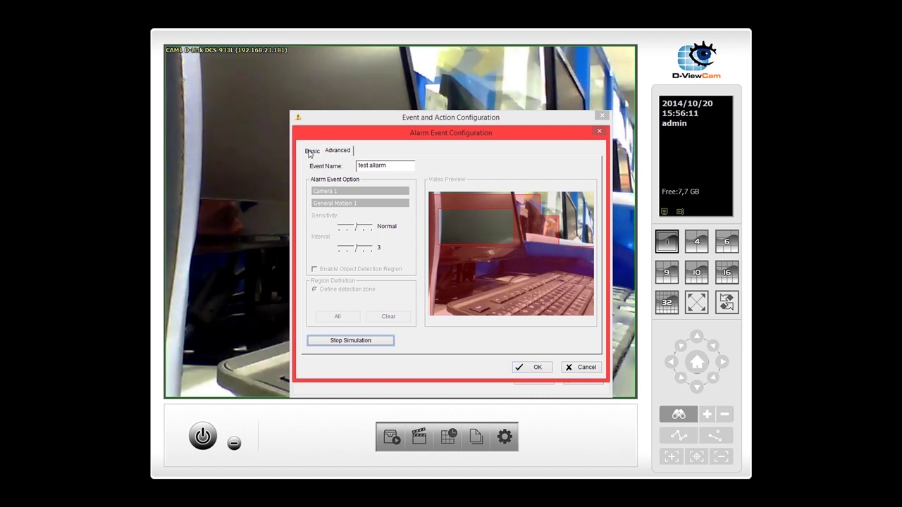
Stop the simulation and set the event to cancel after 5 seconds on the Basic tab
left_click(362, 342)
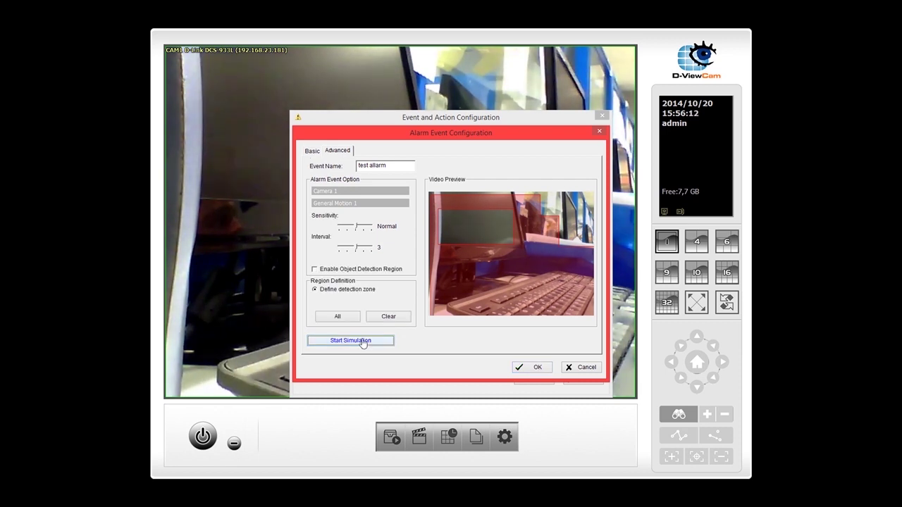
left_click(311, 151)
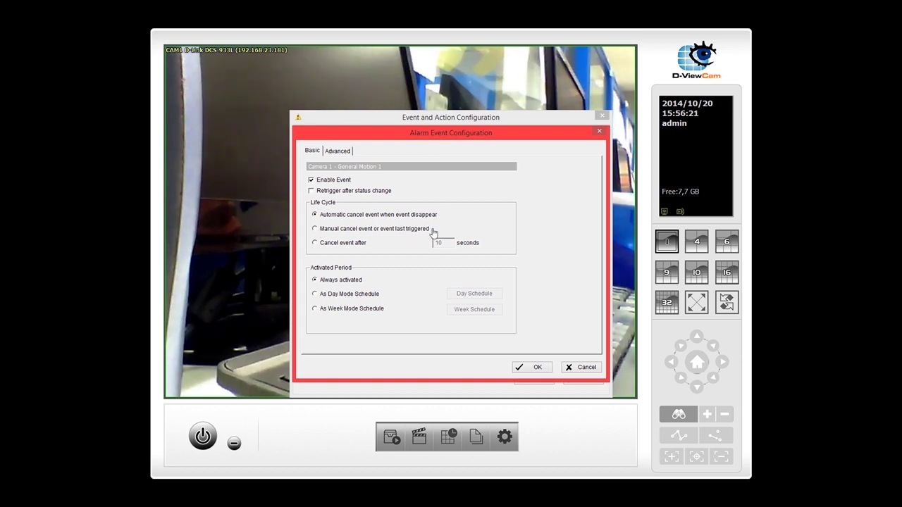
left_click(315, 243)
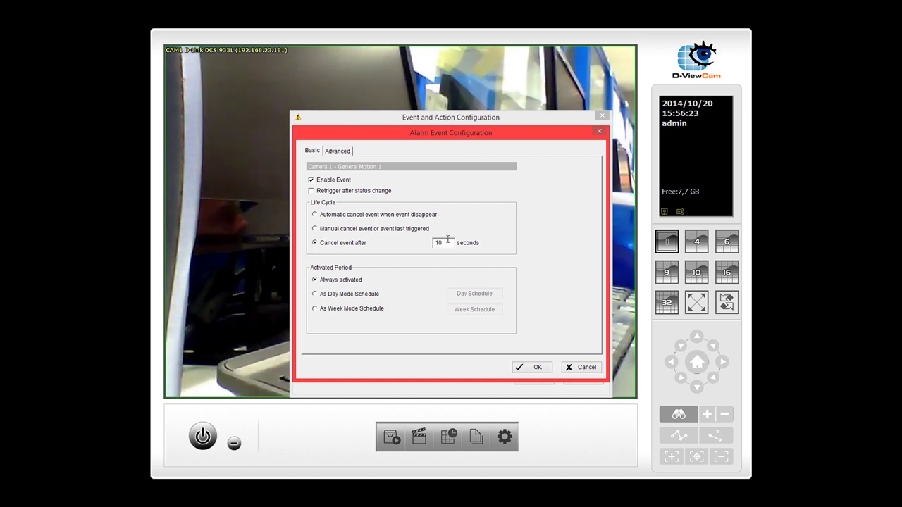
type("5")
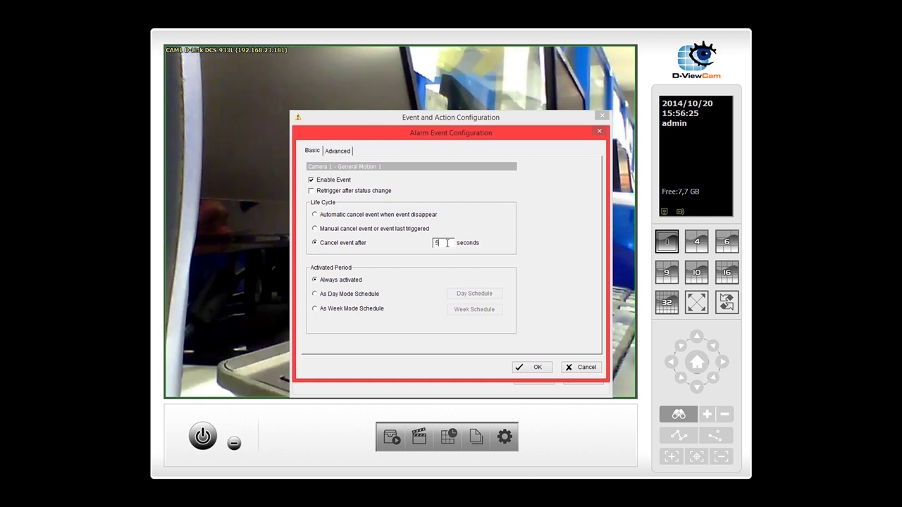
Activate the event on the Day Mode schedule and save the alarm event
left_click(345, 294)
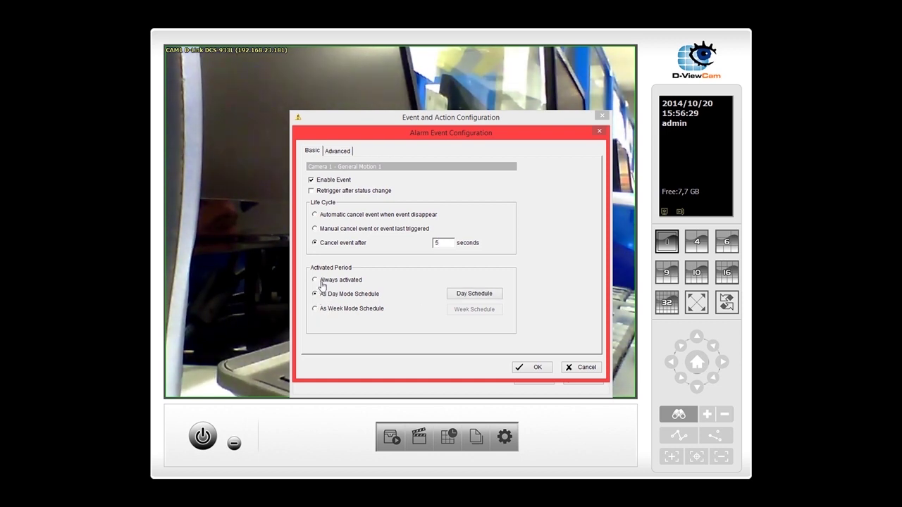
left_click(320, 313)
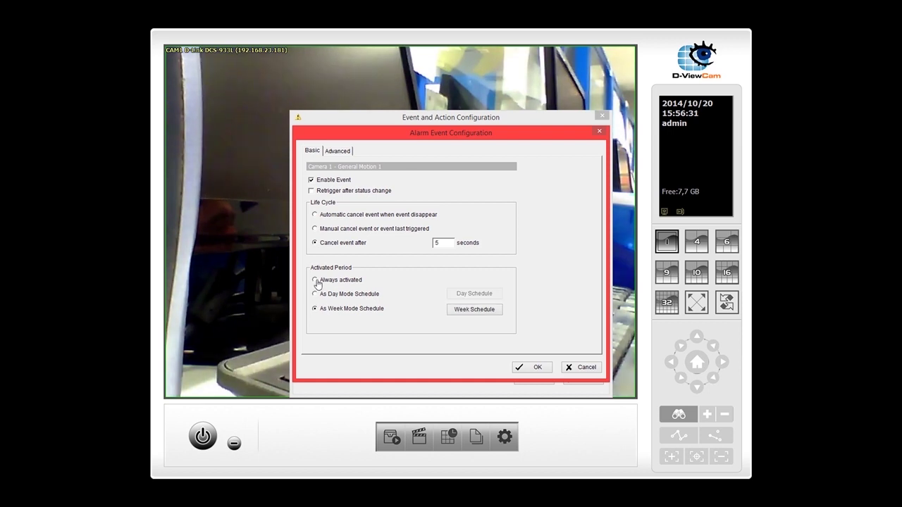
left_click(315, 280)
left_click(316, 295)
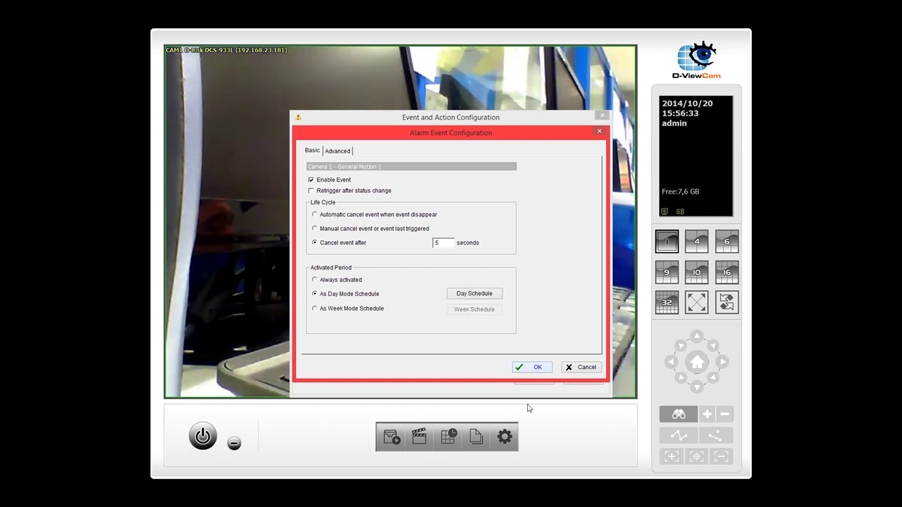
left_click(535, 369)
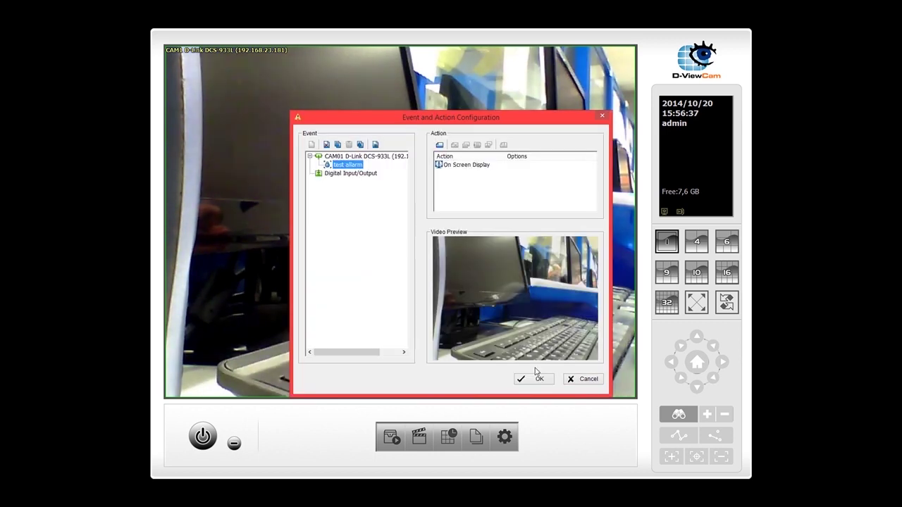
Set the On Screen Display action to custom text 'test' with a red edge, then save and close
double_click(458, 166)
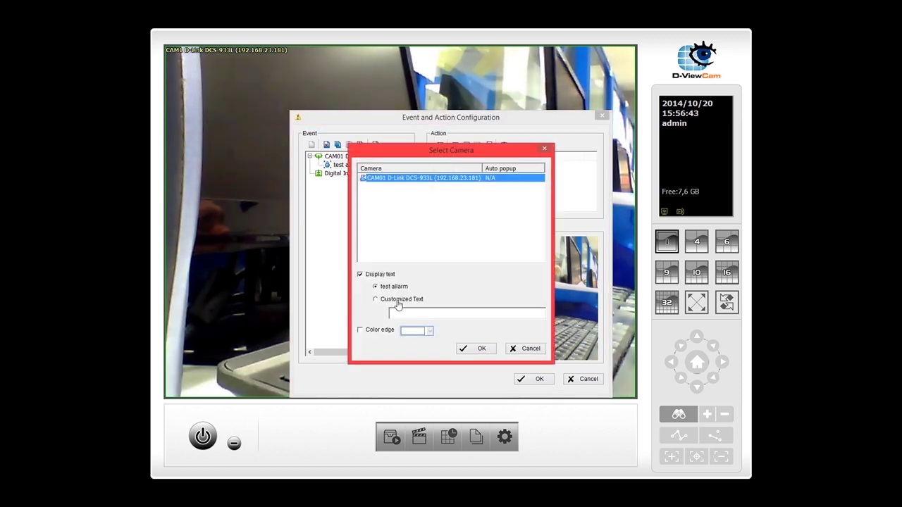
left_click(399, 301)
left_click(403, 311)
type("te")
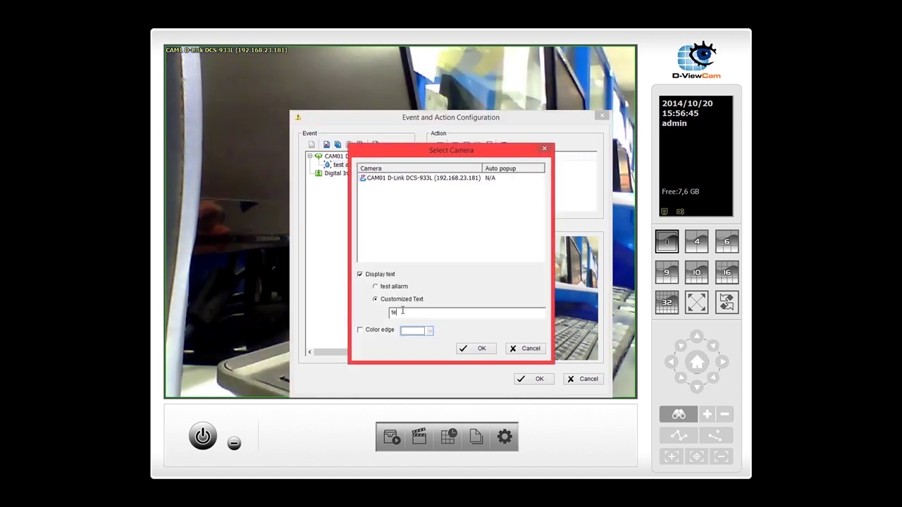
type("st")
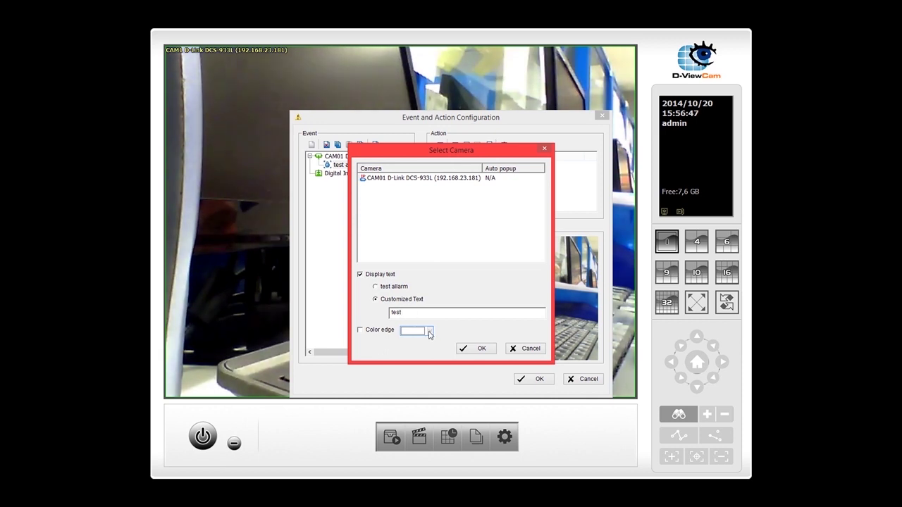
left_click(361, 331)
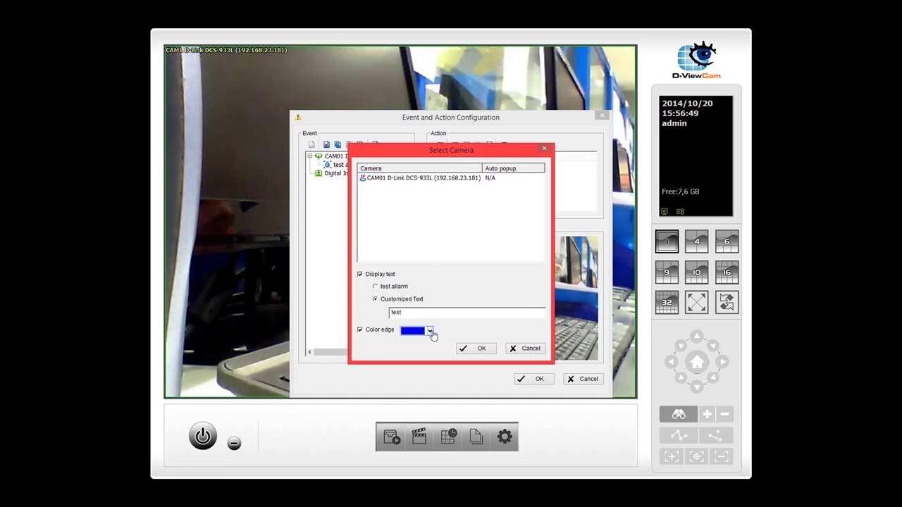
left_click(430, 330)
left_click(413, 367)
left_click(476, 350)
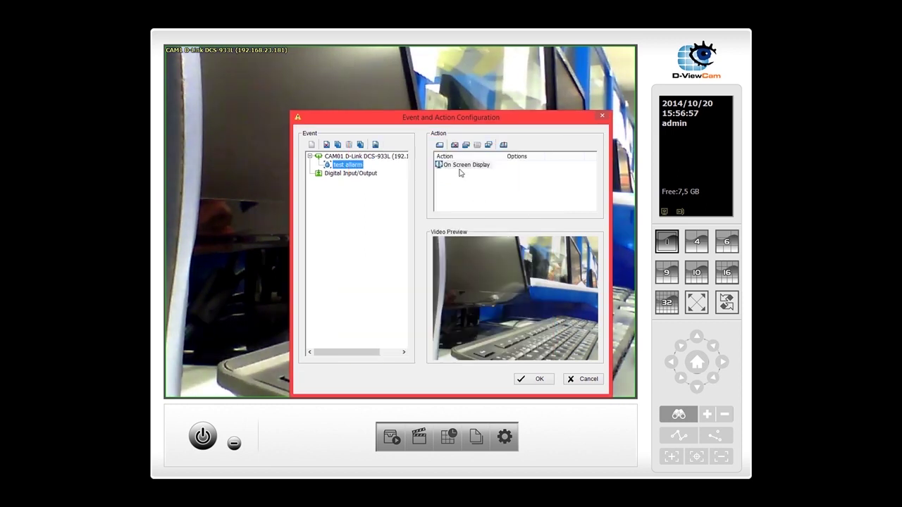
left_click(534, 379)
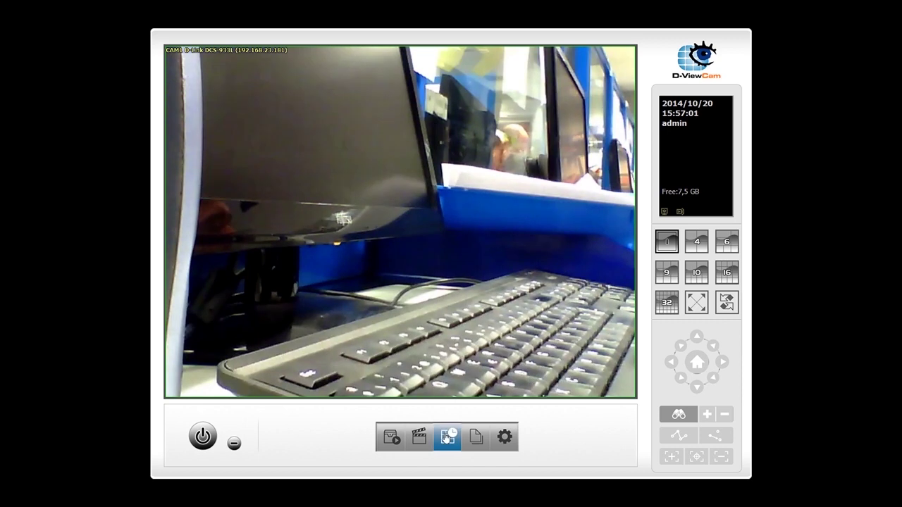
Choose Start Smart Guard System from the first toolbar icon's menu
left_click(395, 438)
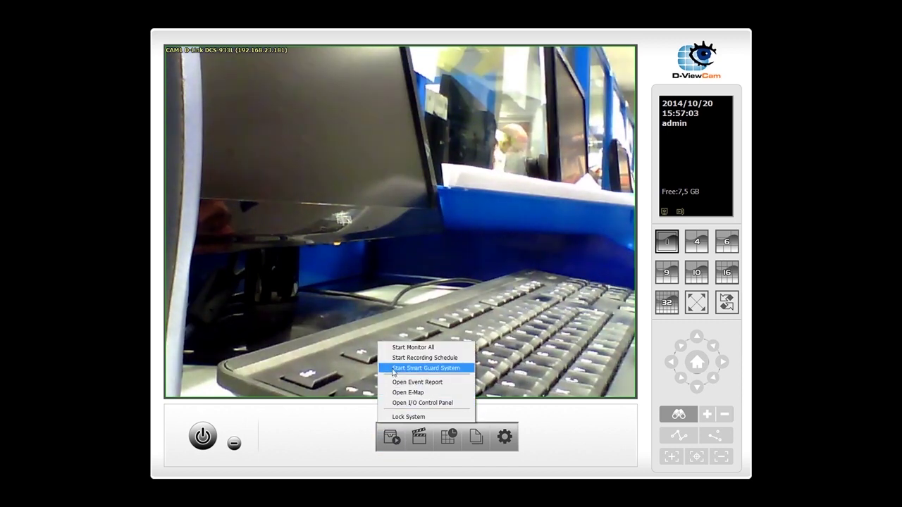
left_click(392, 369)
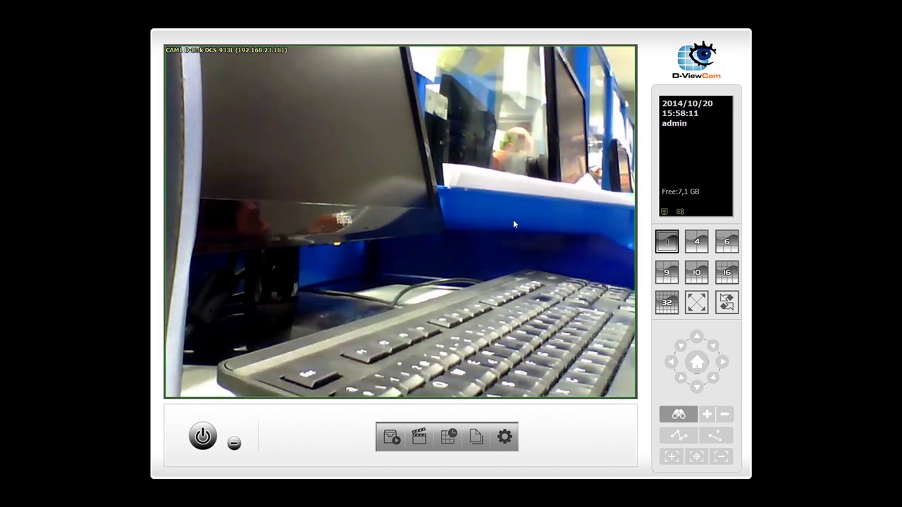
Open Event and Action Configuration and select the 'test allarm' event and its actions
left_click(386, 441)
left_click(413, 357)
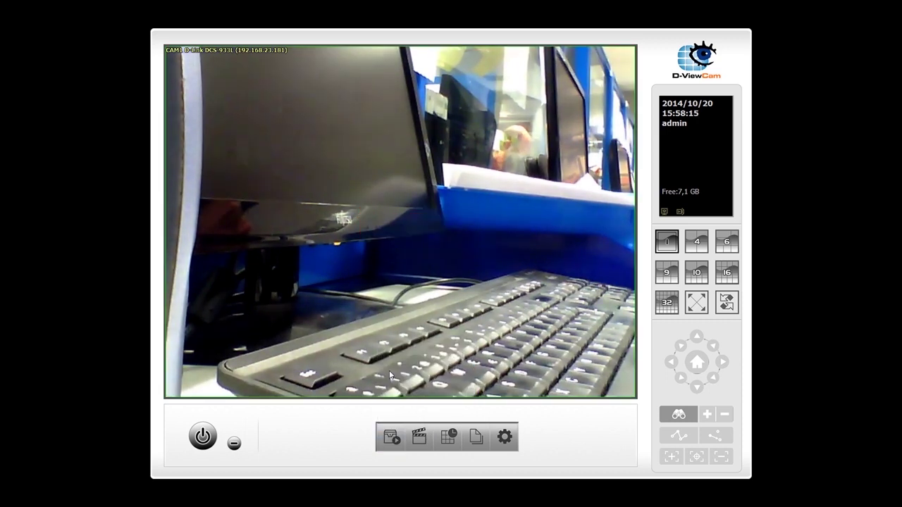
left_click(476, 437)
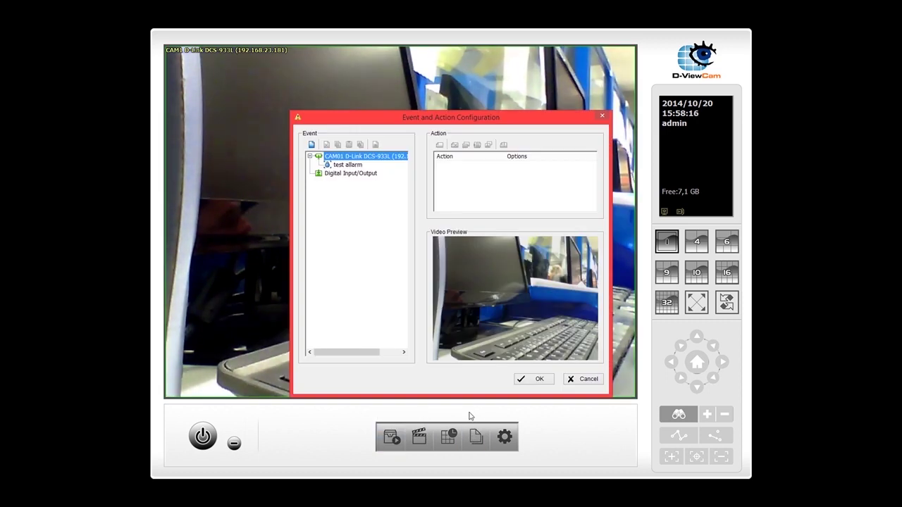
left_click(360, 166)
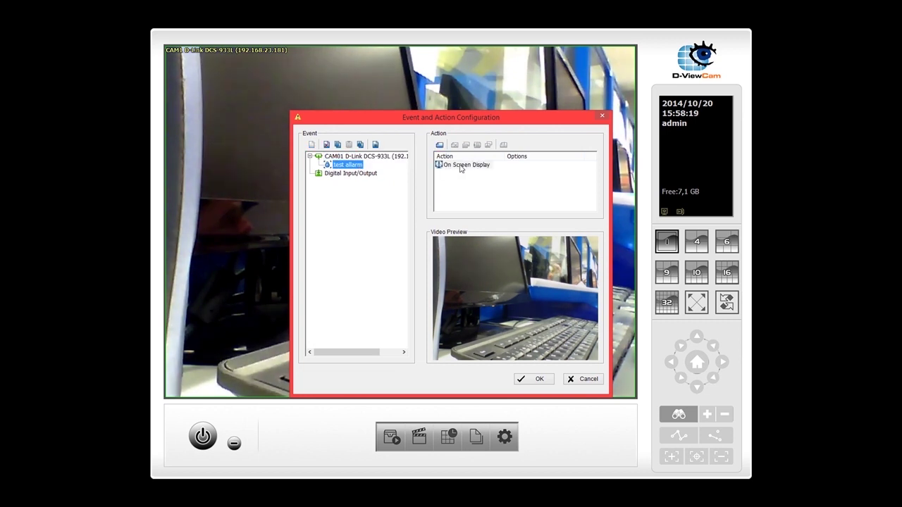
left_click(455, 165)
Add a Play Sound action using Alarm2.wav and save the event configuration
left_click(440, 144)
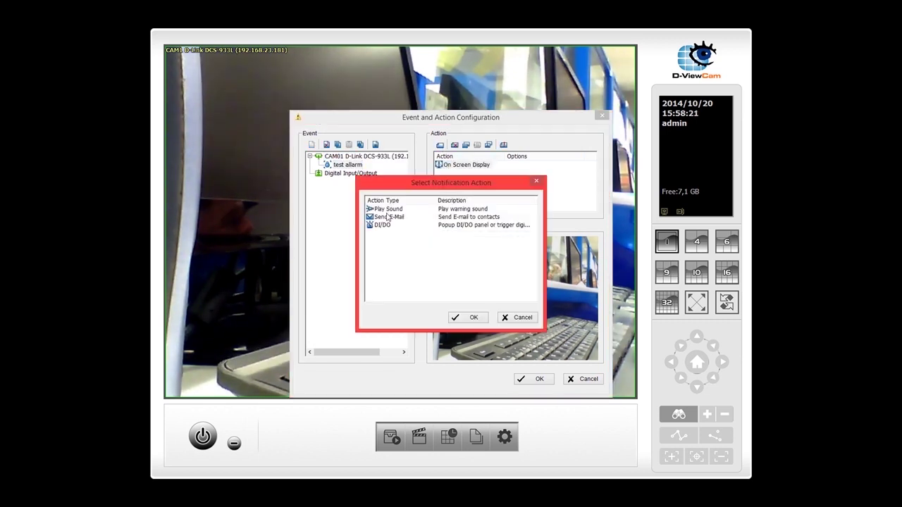
left_click(389, 209)
left_click(389, 217)
left_click(382, 225)
double_click(388, 210)
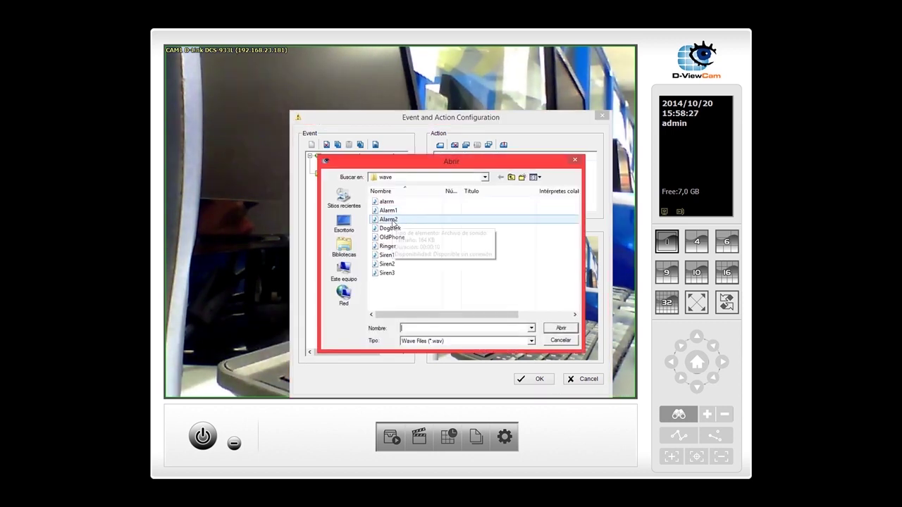
double_click(392, 222)
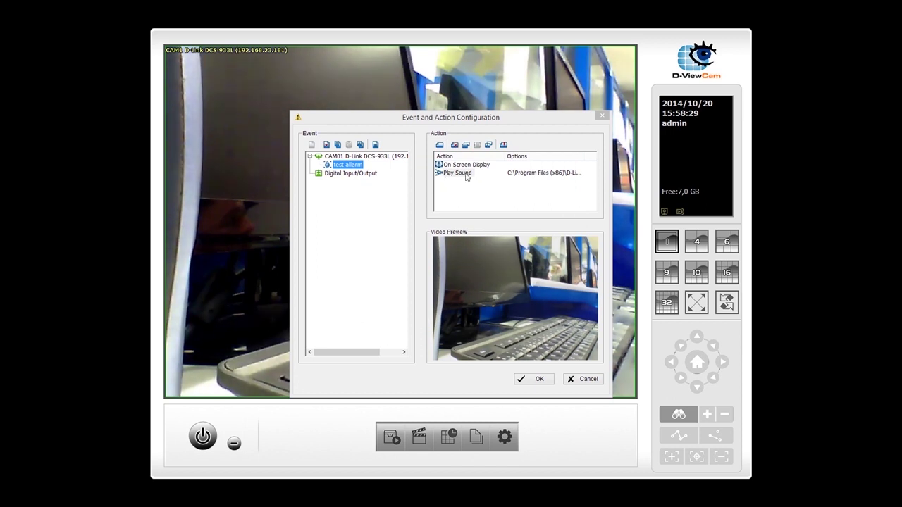
left_click(540, 381)
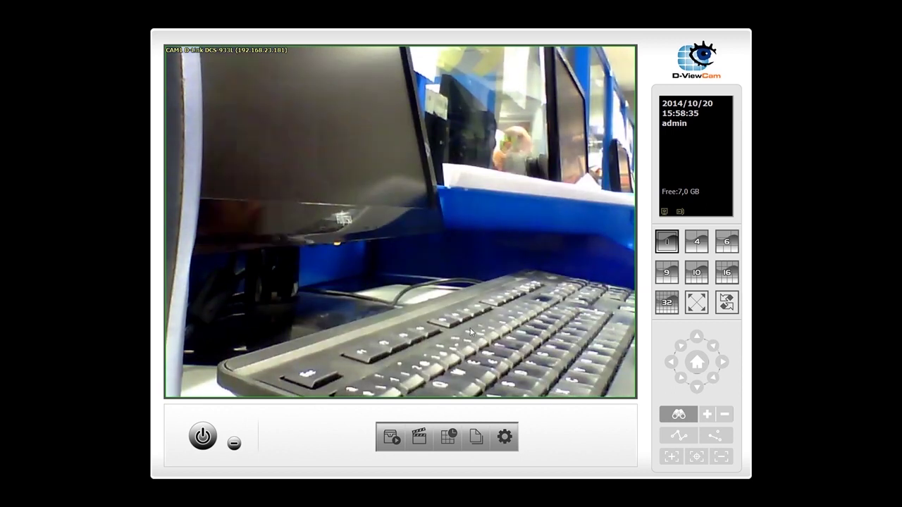
Stop the Smart Guard system from the first toolbar icon's menu
left_click(389, 439)
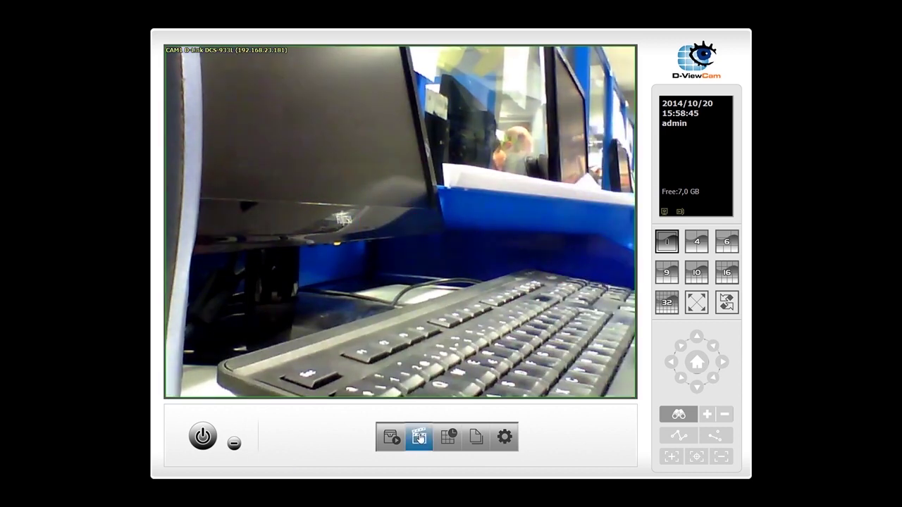
left_click(393, 440)
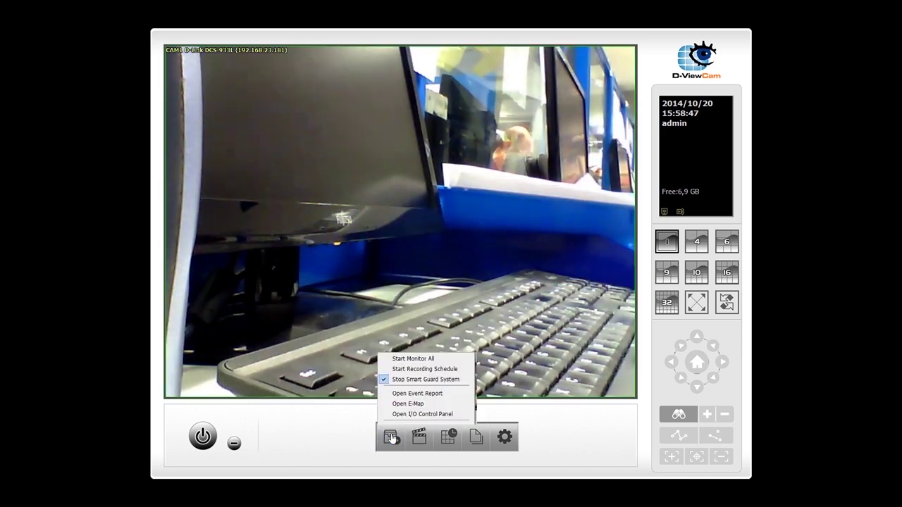
left_click(383, 365)
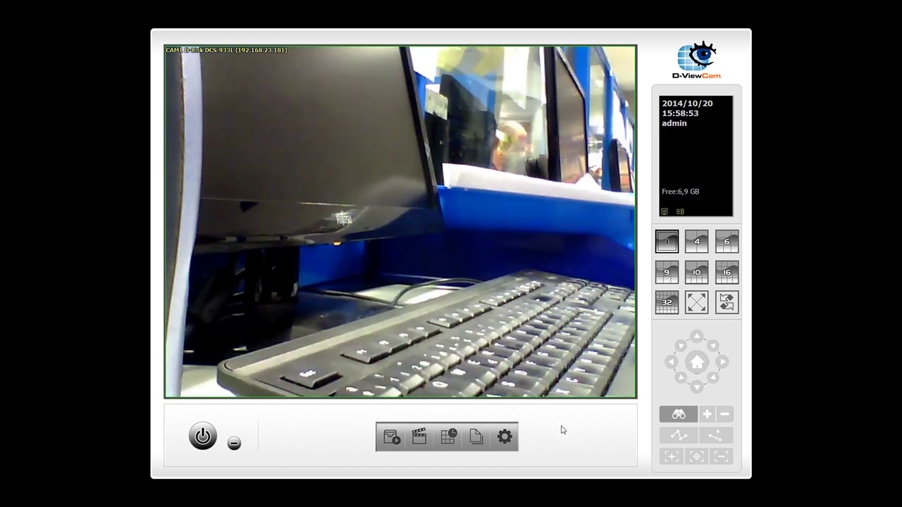
Start the recording schedule, then restart Smart Guard and confirm both are running
left_click(392, 439)
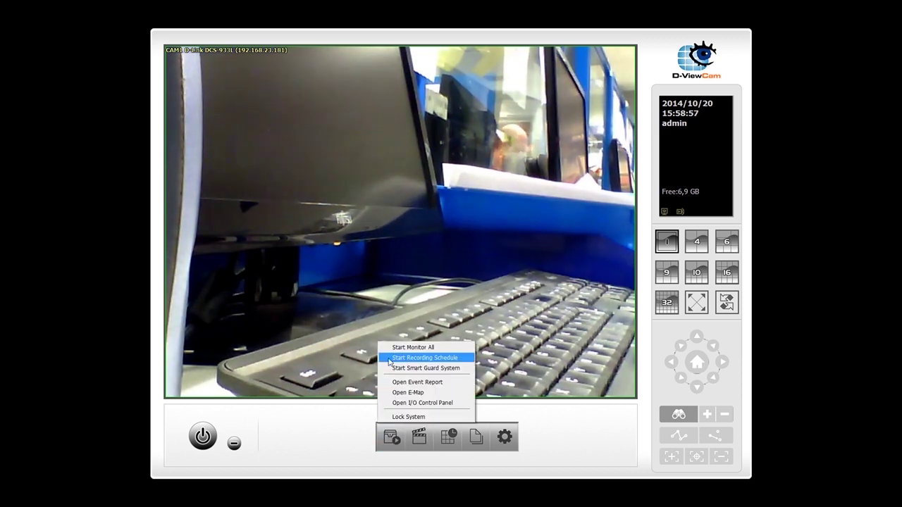
left_click(388, 360)
left_click(392, 439)
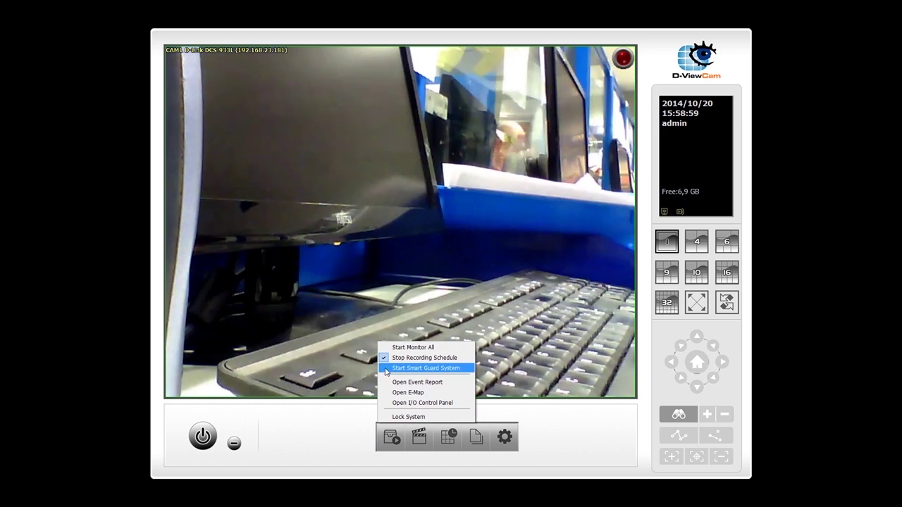
left_click(386, 369)
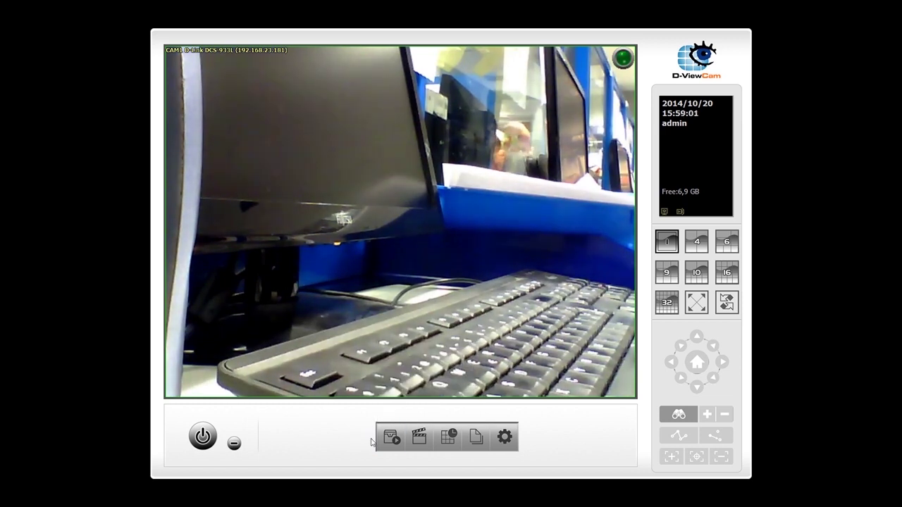
left_click(392, 440)
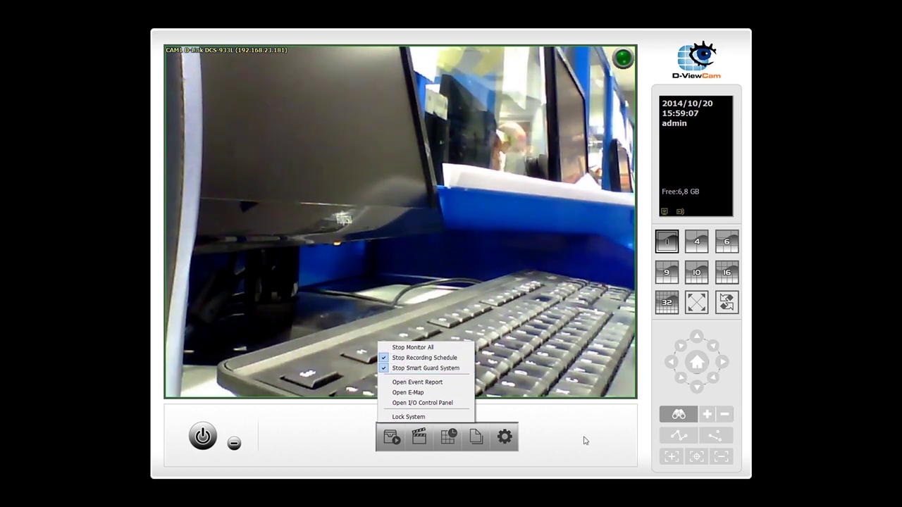
left_click(344, 445)
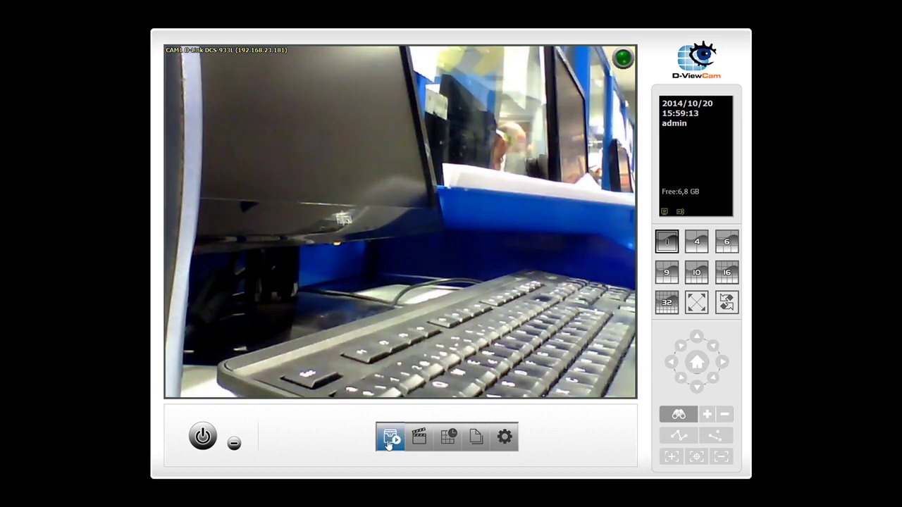
Turn Manual Record on for CAM01, then turn it off again
left_click(389, 443)
left_click(551, 427)
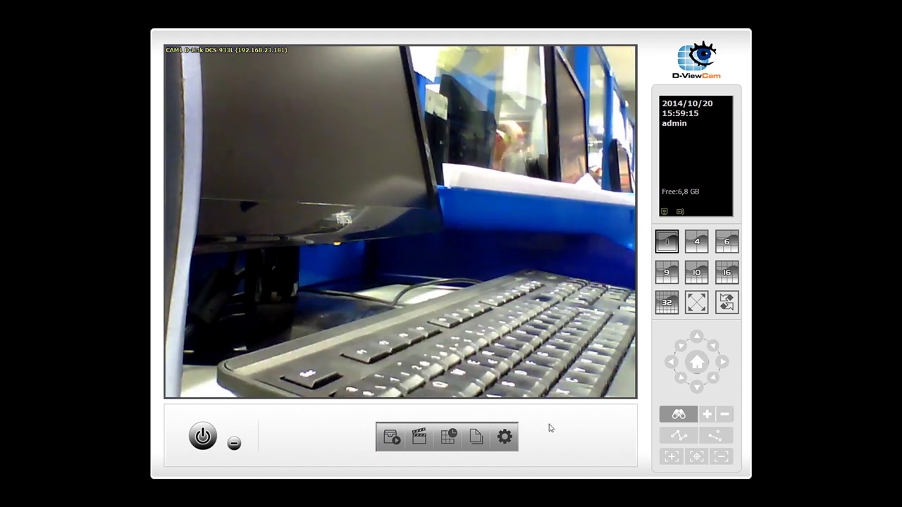
right_click(477, 282)
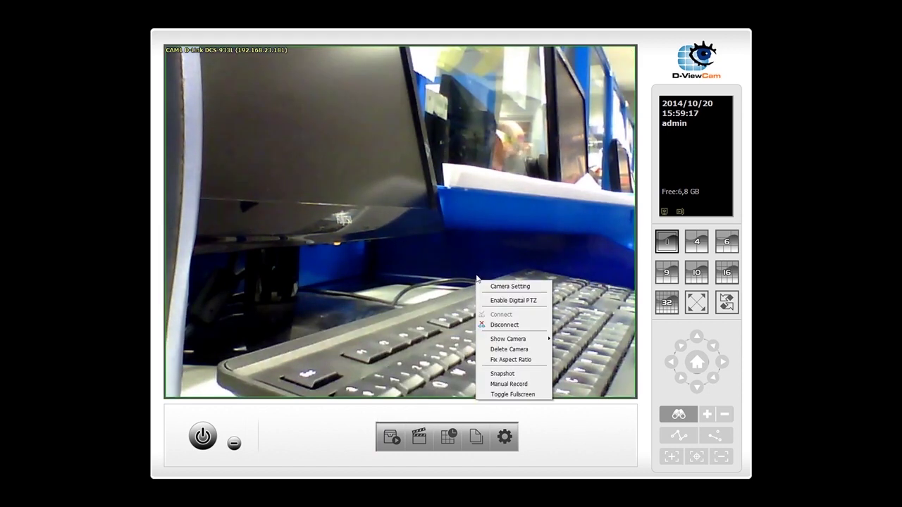
left_click(505, 385)
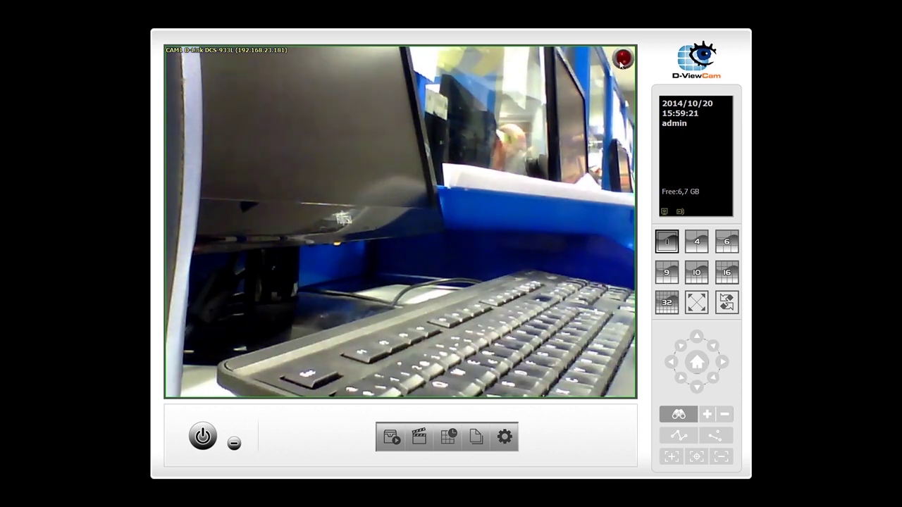
right_click(492, 147)
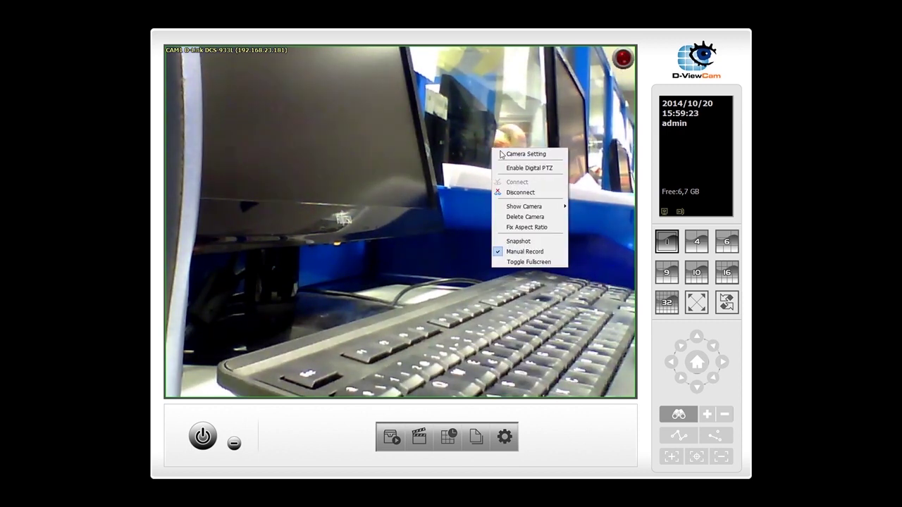
left_click(514, 256)
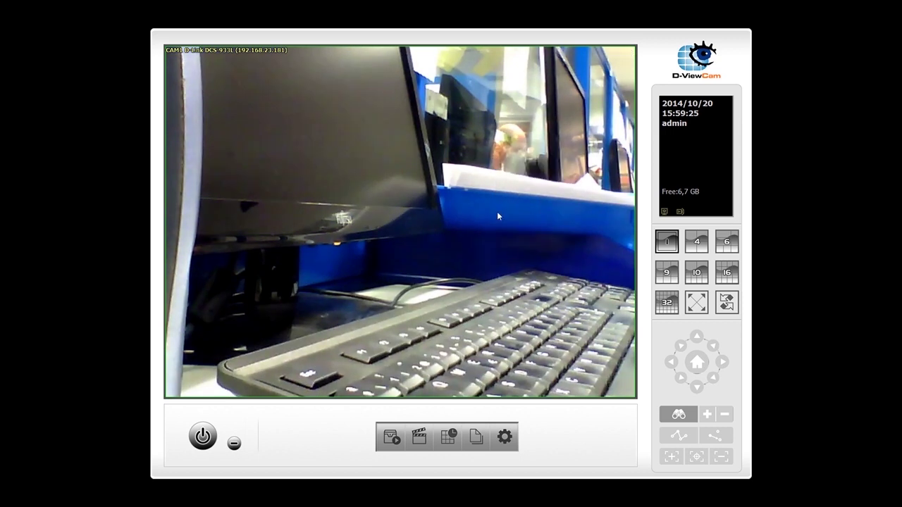
Take a snapshot of CAM01, preview it with OSD unticked, and close it
right_click(497, 212)
left_click(512, 307)
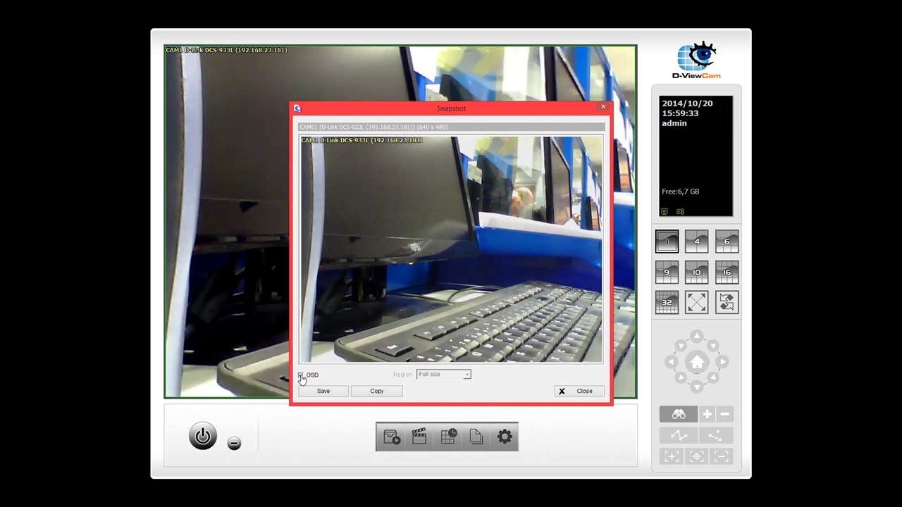
left_click(302, 376)
left_click(563, 390)
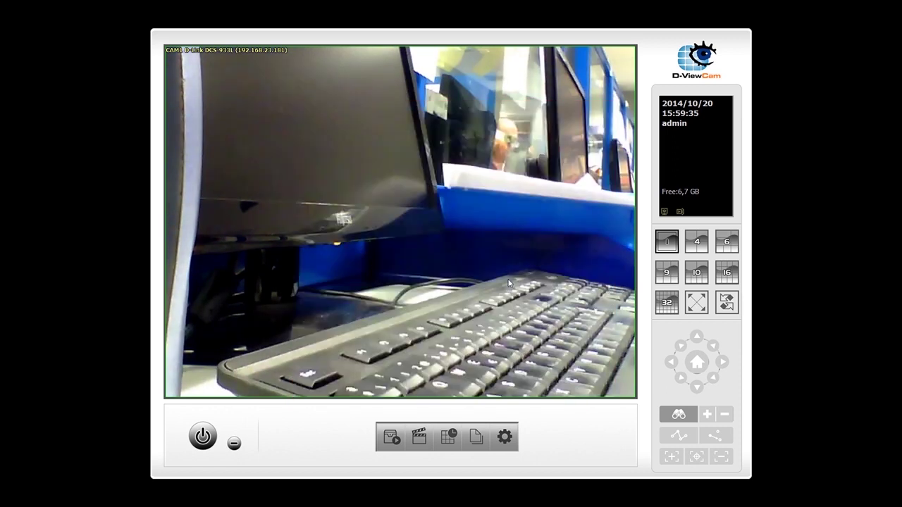
Enable Digital PTZ on CAM01, zoom into the keyboard, reset, then zoom into the upper-right background
right_click(468, 231)
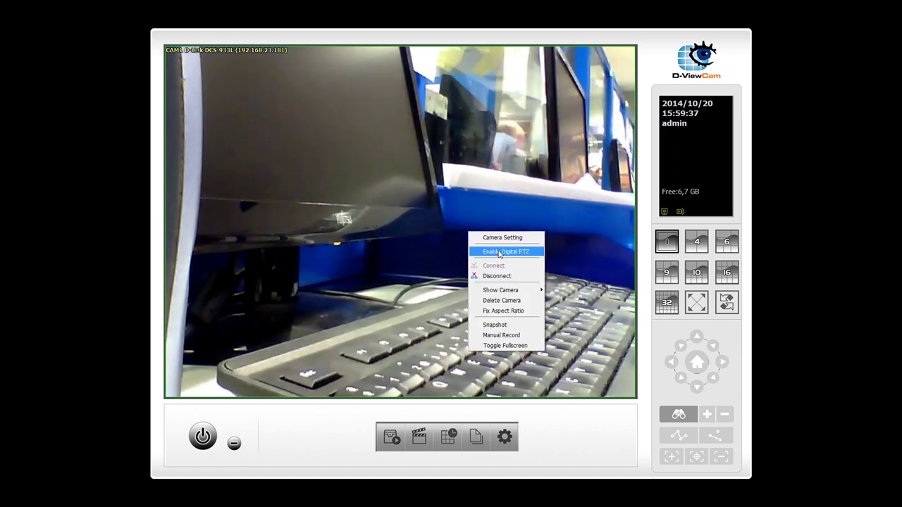
left_click(508, 251)
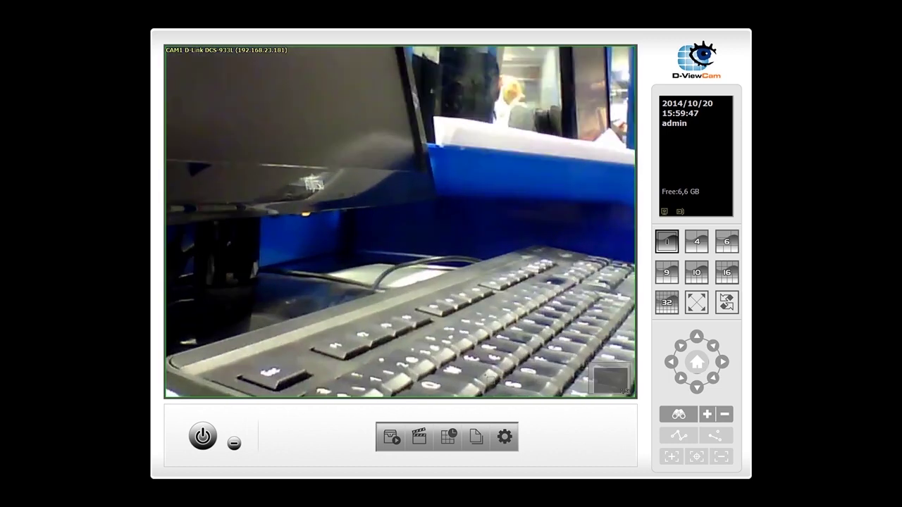
left_click_drag(469, 363, 508, 384)
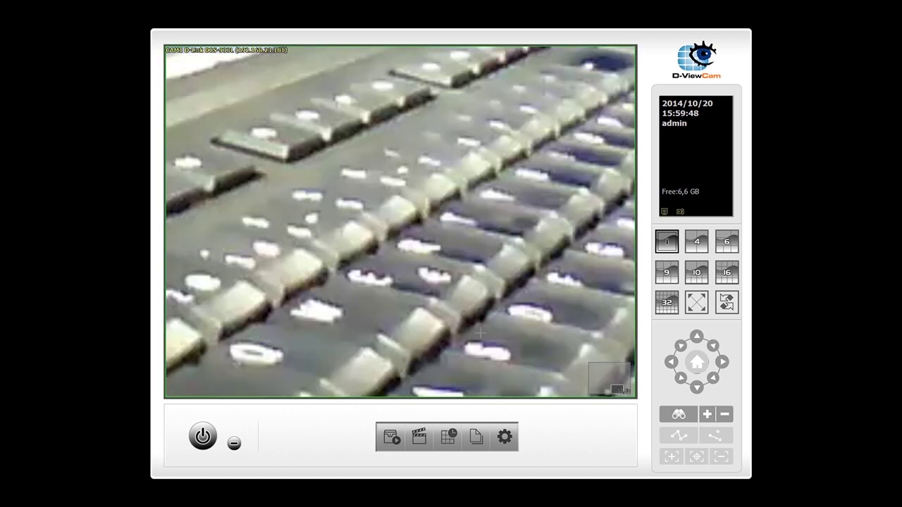
right_click(481, 331)
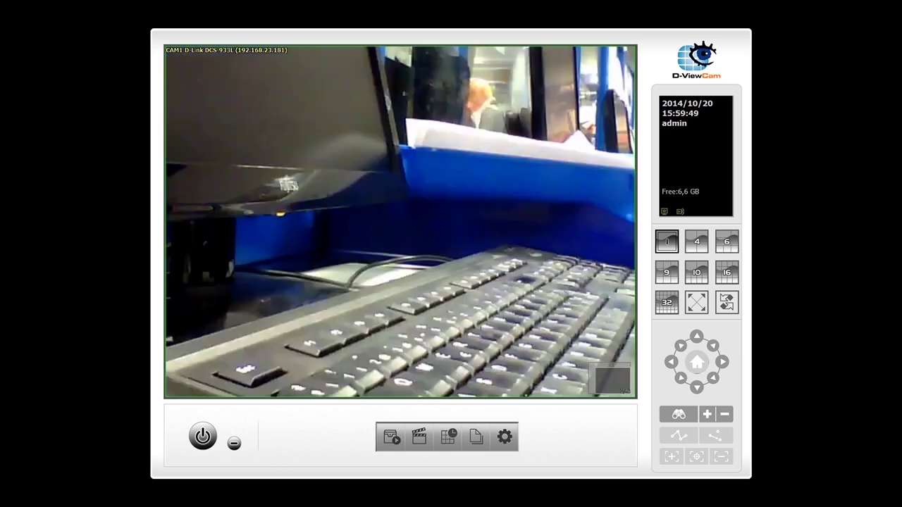
left_click_drag(580, 115, 627, 169)
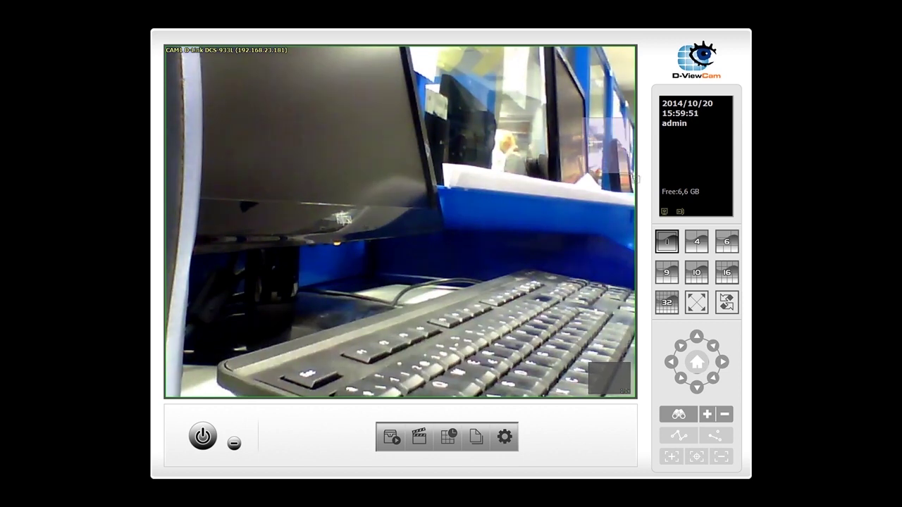